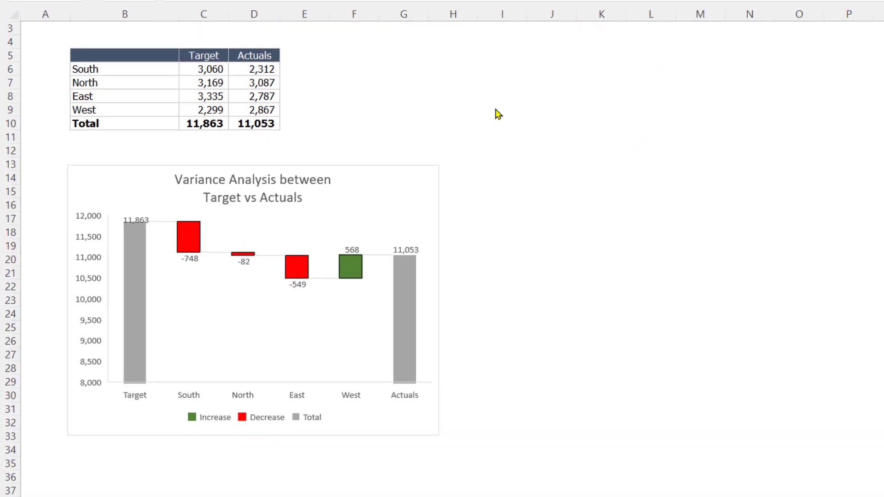
{"action": "left_click", "coordinate": [315, 138]}
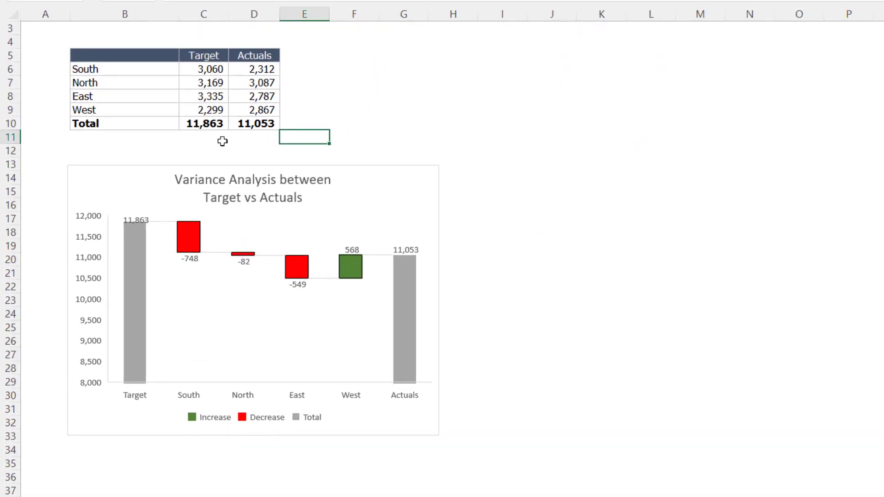
{"action": "left_click", "coordinate": [197, 125]}
{"action": "left_click", "coordinate": [256, 124]}
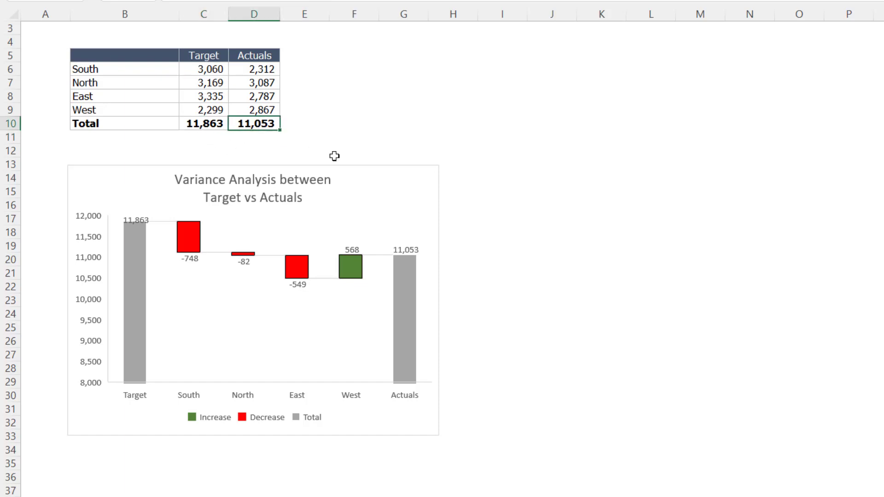
{"action": "left_click", "coordinate": [216, 69]}
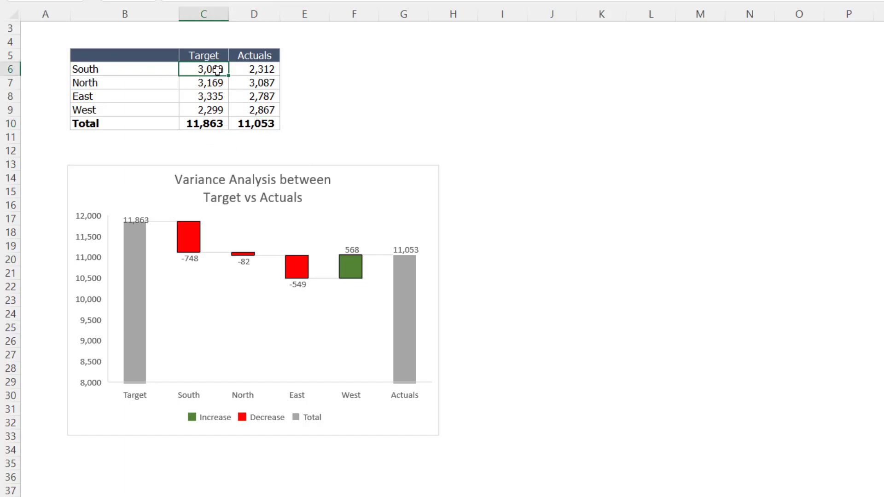
{"action": "left_click", "coordinate": [217, 110]}
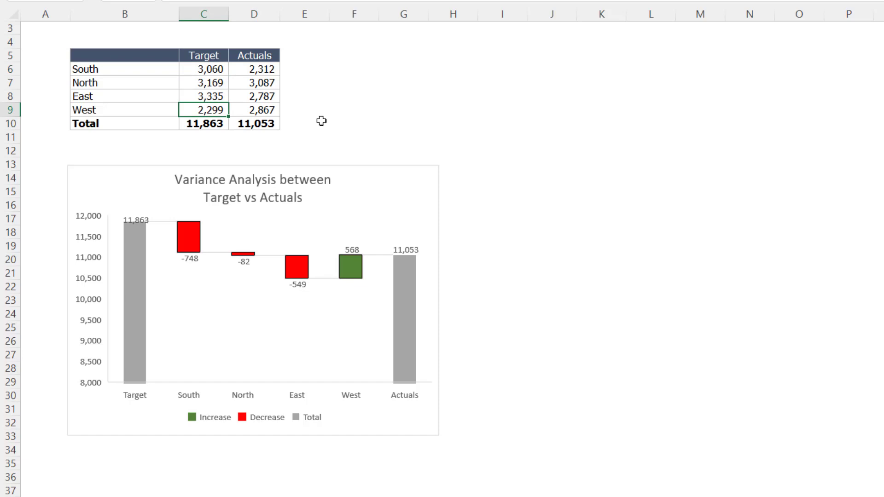
- Calculate the total variance in E10 as total actuals minus total target with =D10-C10
{"action": "left_click", "coordinate": [322, 121]}
{"action": "type", "text": "="}
{"action": "key", "text": "Left"}
{"action": "key", "text": "Left"}
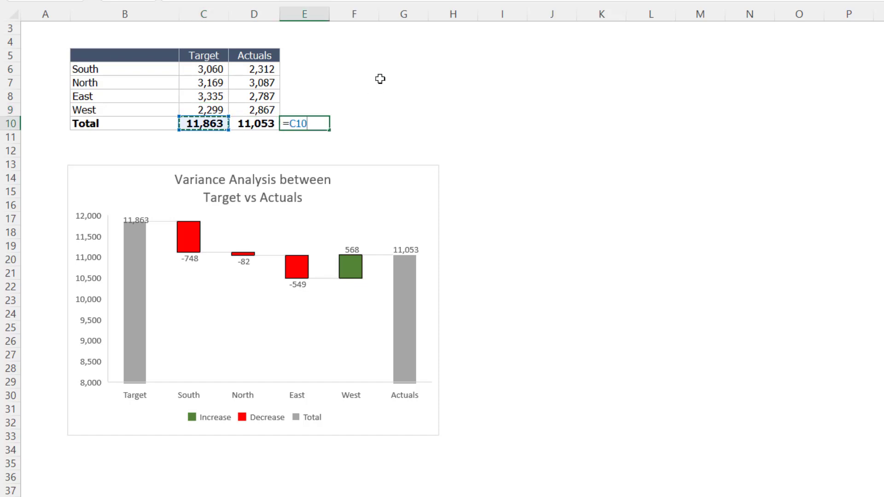
{"action": "key", "text": "Right"}
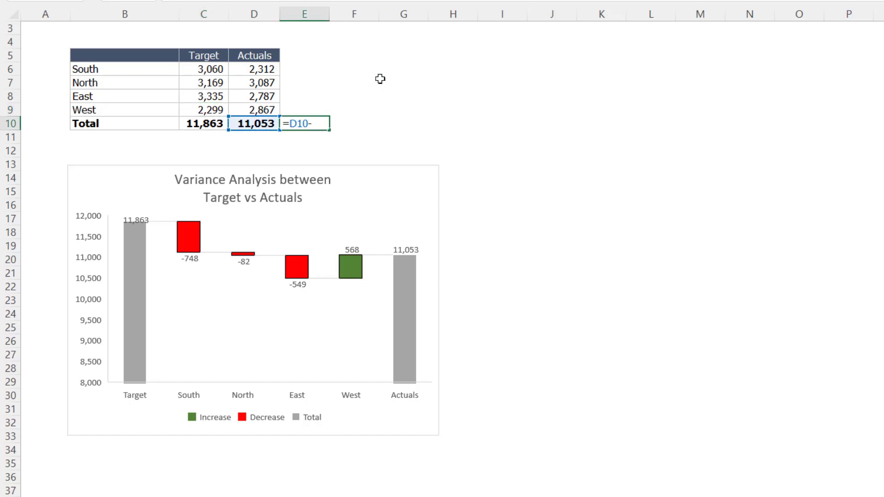
{"action": "type", "text": "-"}
{"action": "key", "text": "Left"}
{"action": "key", "text": "Left"}
{"action": "key", "text": "Return"}
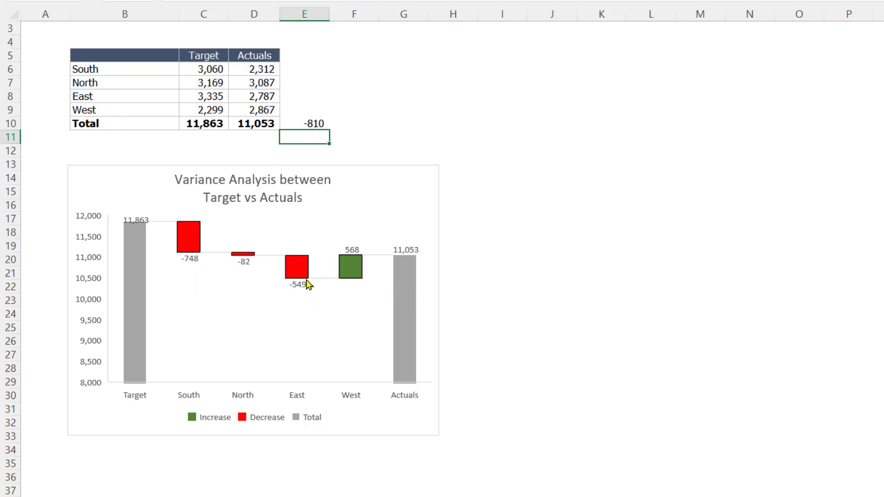
- Move the variance analysis chart sideways so it starts near column F and uncovers the labels in B15:B21
{"action": "mouse_move", "coordinate": [355, 282]}
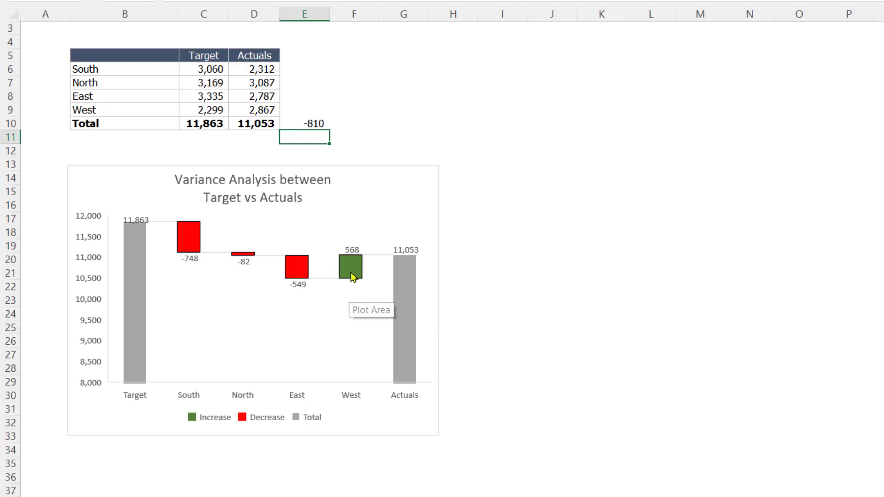
{"action": "left_click", "coordinate": [357, 171]}
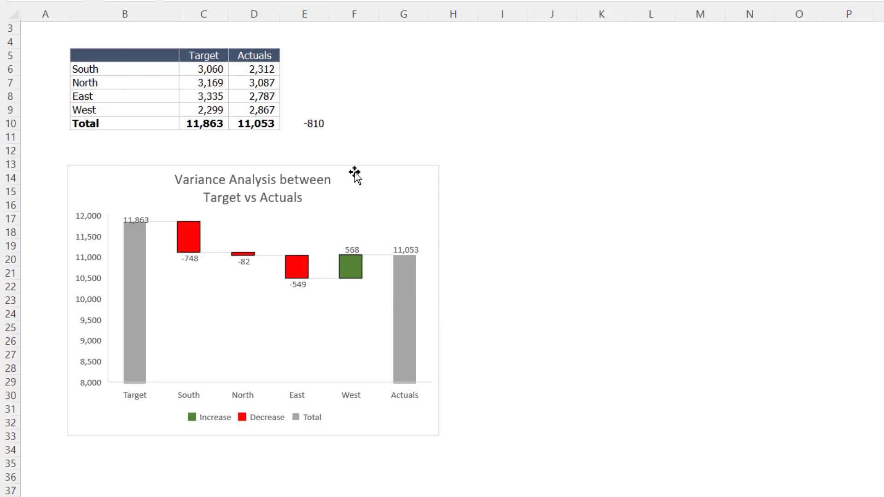
{"action": "left_click_drag", "start_coordinate": [358, 166], "coordinate": [620, 169]}
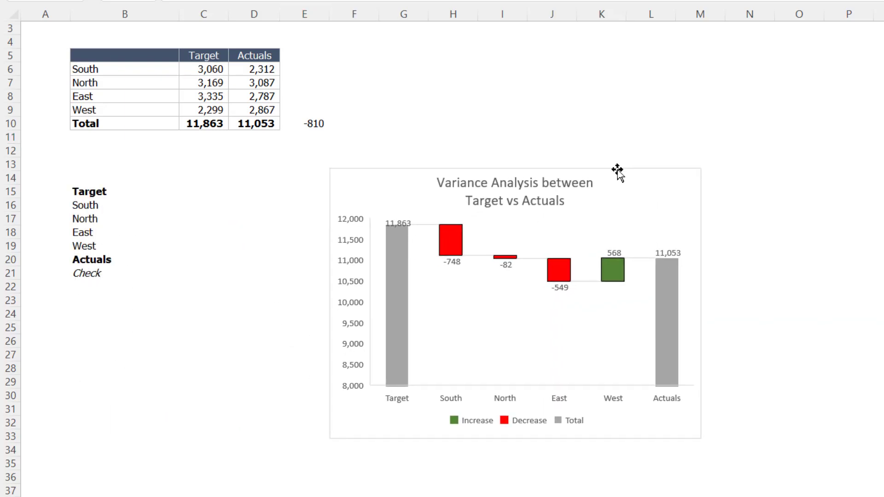
{"action": "left_click", "coordinate": [175, 315]}
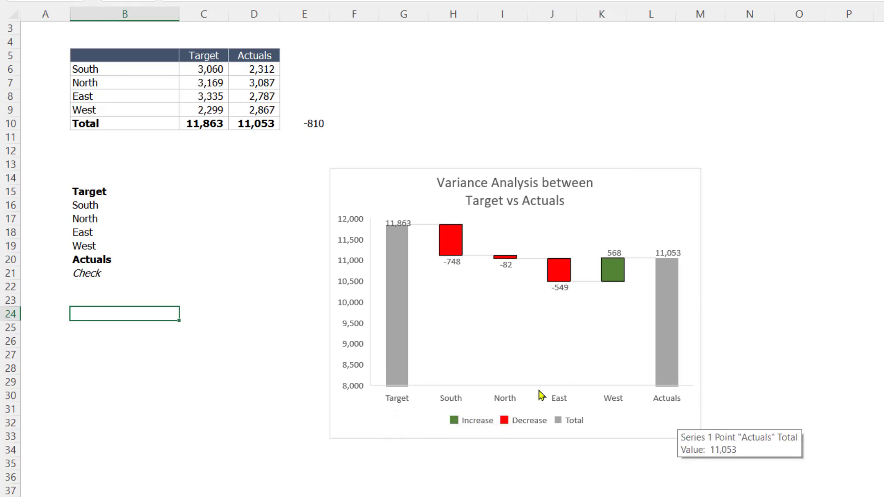
{"action": "left_click", "coordinate": [89, 191]}
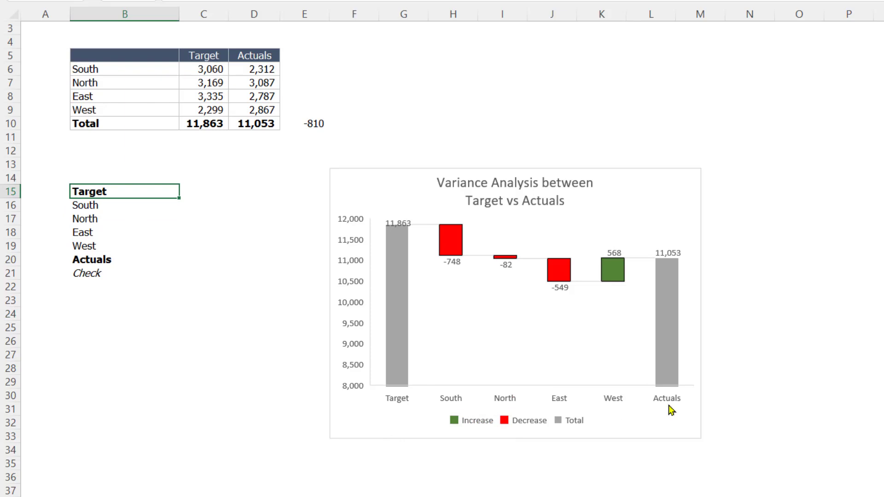
{"action": "left_click_drag", "start_coordinate": [89, 189], "coordinate": [88, 258]}
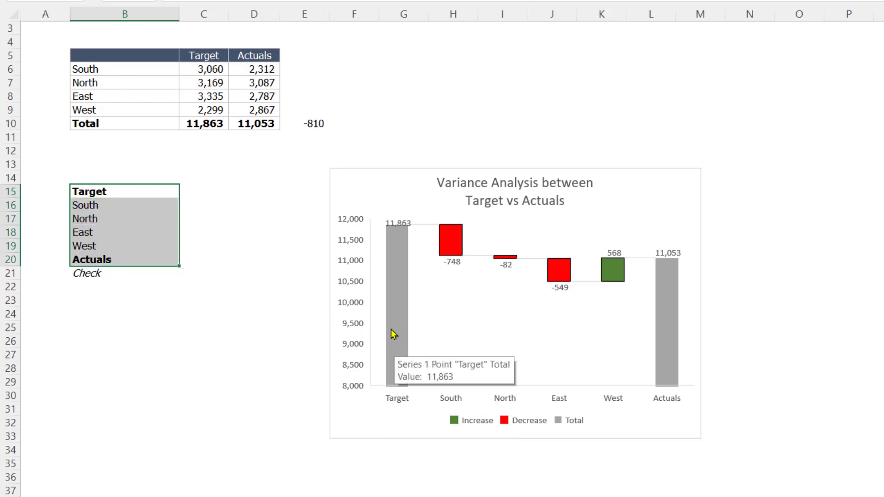
{"action": "mouse_move", "coordinate": [671, 332]}
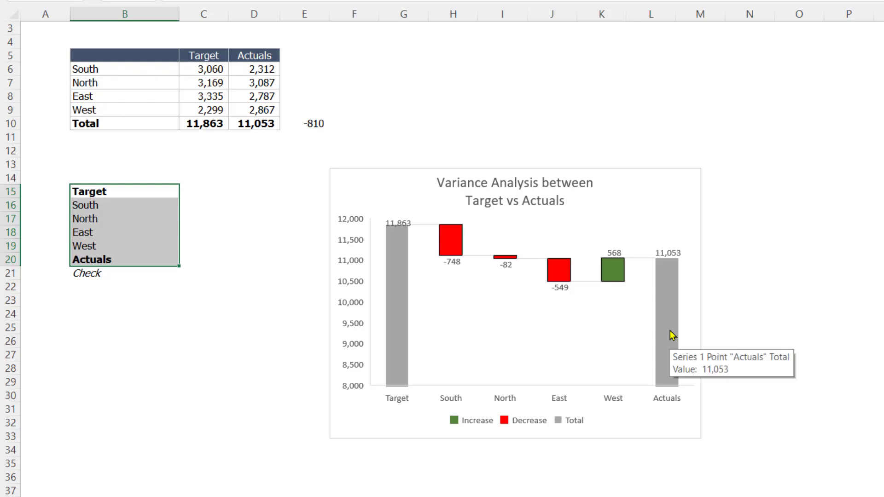
- Link the Target value in C15 to the total target in C10
{"action": "left_click", "coordinate": [208, 189]}
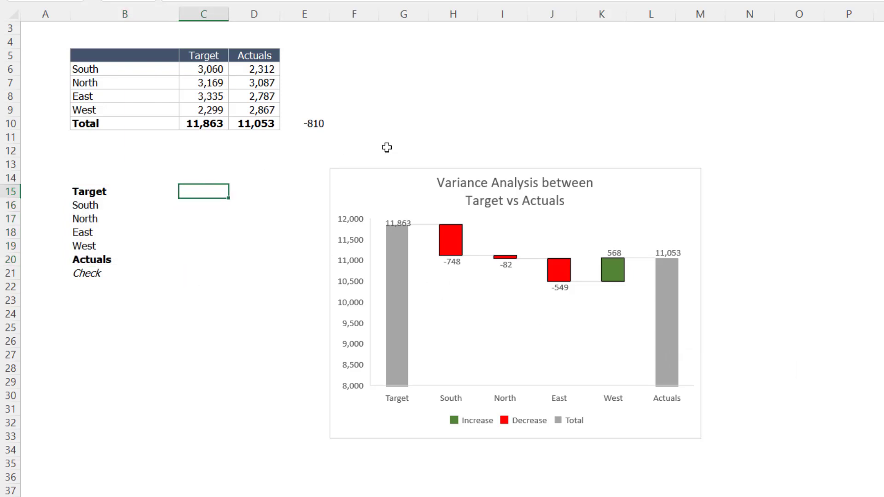
{"action": "type", "text": "="}
{"action": "key", "text": "Up"}
{"action": "key", "text": "Up"}
{"action": "key", "text": "Up"}
{"action": "key", "text": "Up"}
{"action": "key", "text": "Up"}
{"action": "key", "text": "Return"}
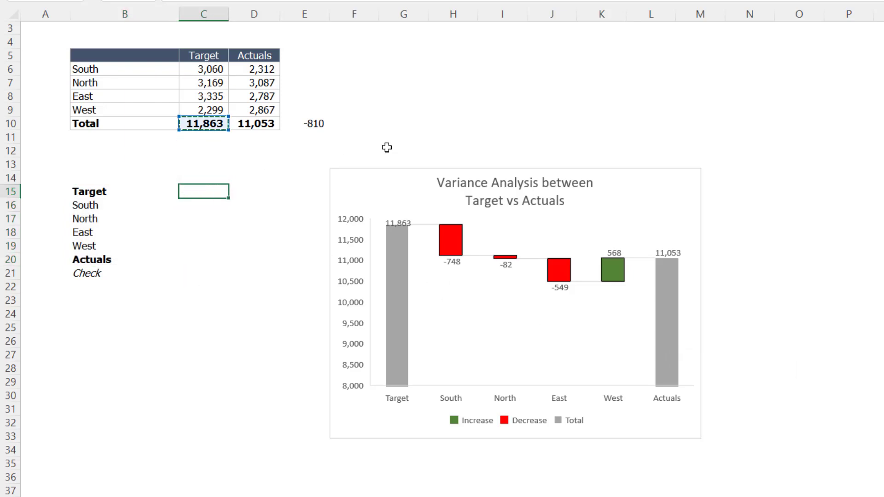
- Link the Actuals value in C20 to the total actuals in D10
{"action": "key", "text": "Down"}
{"action": "key", "text": "Down"}
{"action": "key", "text": "Down"}
{"action": "key", "text": "Down"}
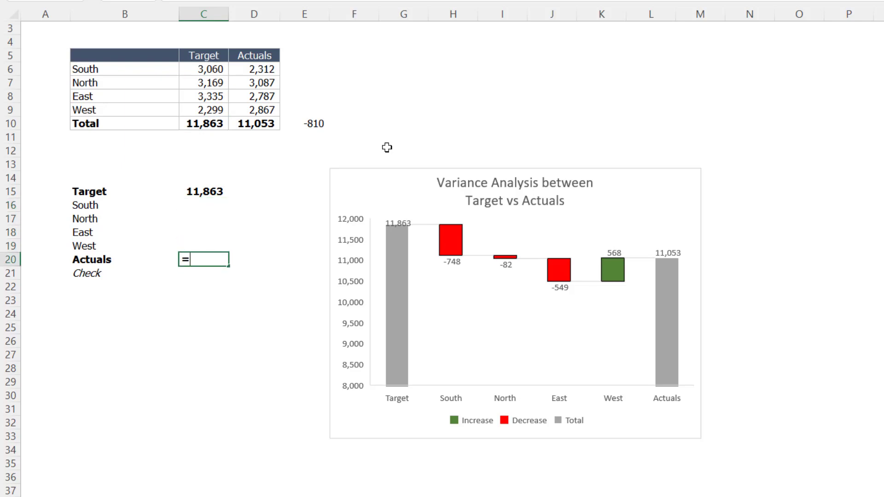
{"action": "type", "text": "="}
{"action": "key", "text": "Up"}
{"action": "key", "text": "Up"}
{"action": "key", "text": "Up"}
{"action": "key", "text": "Up"}
{"action": "key", "text": "Up"}
{"action": "key", "text": "Up"}
{"action": "key", "text": "Up"}
{"action": "key", "text": "Up"}
{"action": "key", "text": "Up"}
{"action": "key", "text": "Up"}
{"action": "key", "text": "Right"}
{"action": "key", "text": "Return"}
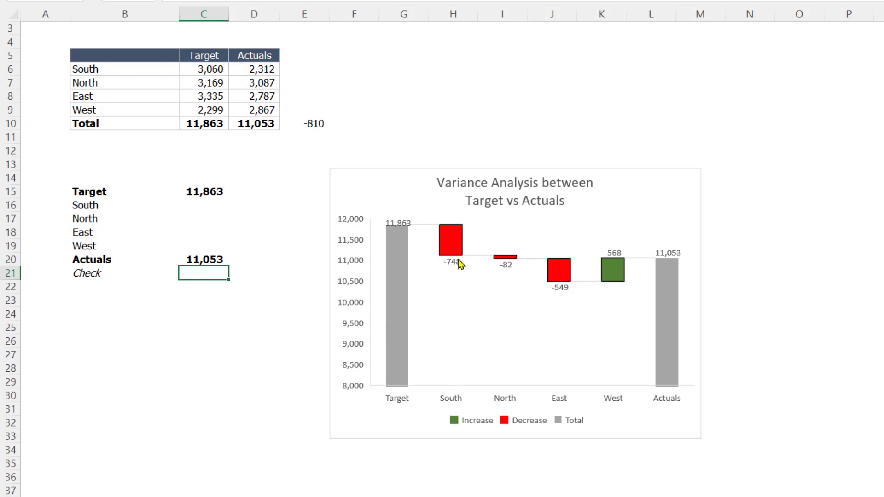
- Calculate South's variance in C16 as actuals minus target with =D6-C6
{"action": "mouse_move", "coordinate": [458, 264]}
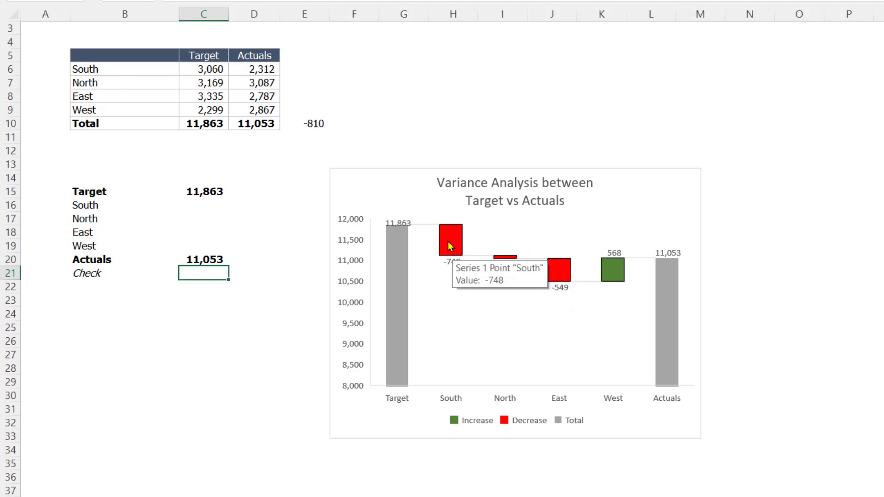
{"action": "left_click", "coordinate": [197, 209]}
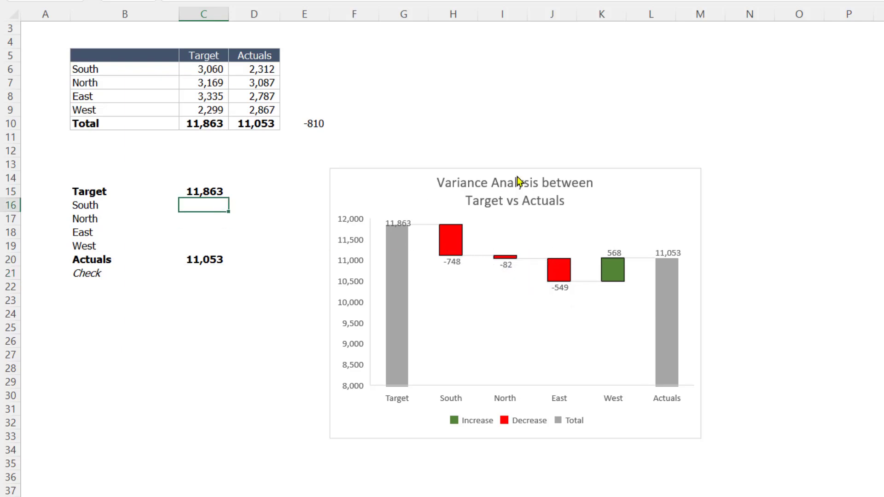
{"action": "type", "text": "="}
{"action": "left_click", "coordinate": [263, 69]}
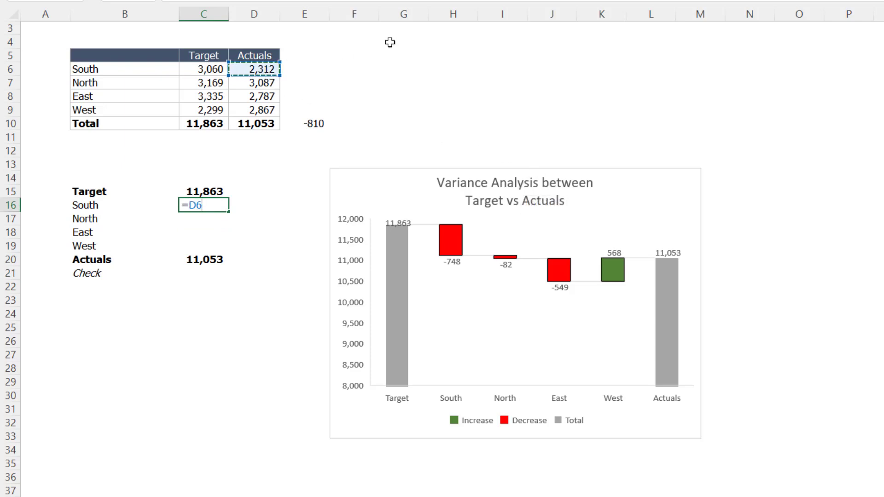
{"action": "type", "text": "-"}
{"action": "left_click", "coordinate": [217, 69]}
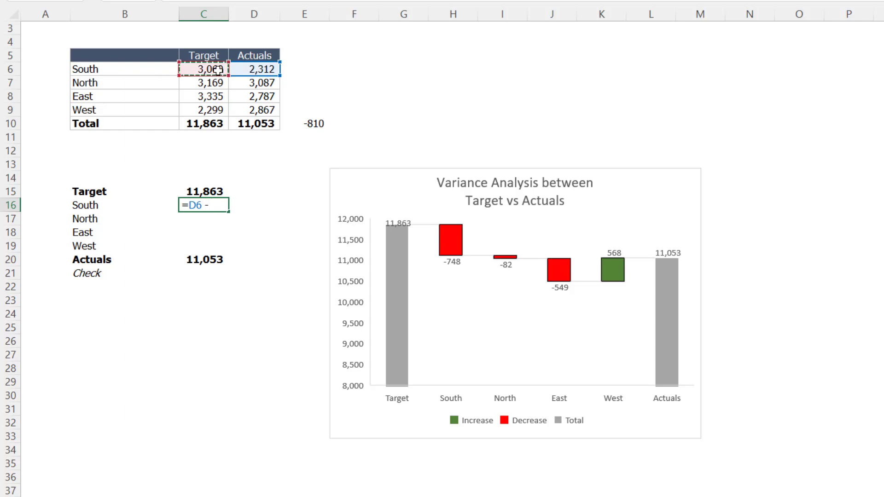
{"action": "key", "text": "Return"}
{"action": "key", "text": "Up"}
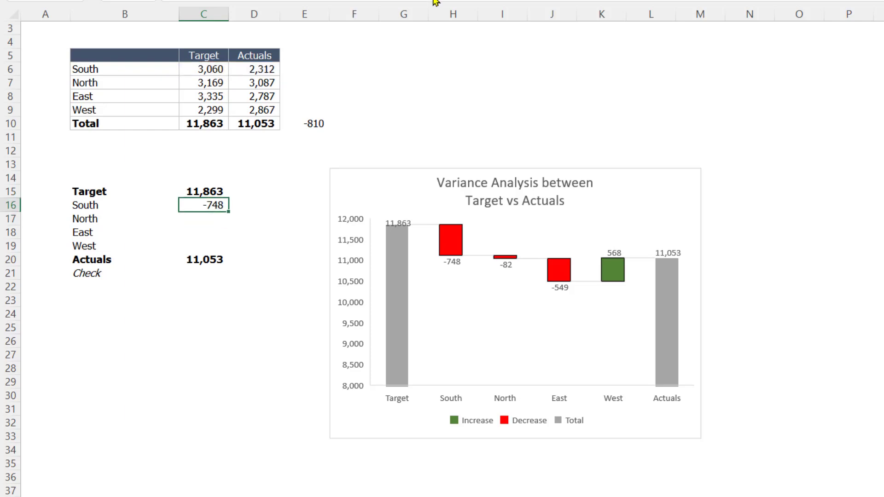
- Copy the South variance formula down to North, East and West in C17:C19
{"action": "key", "text": "ctrl+c"}
{"action": "key", "text": "shift+Down"}
{"action": "key", "text": "shift+Down"}
{"action": "key", "text": "shift+Down"}
{"action": "key", "text": "shift+Down"}
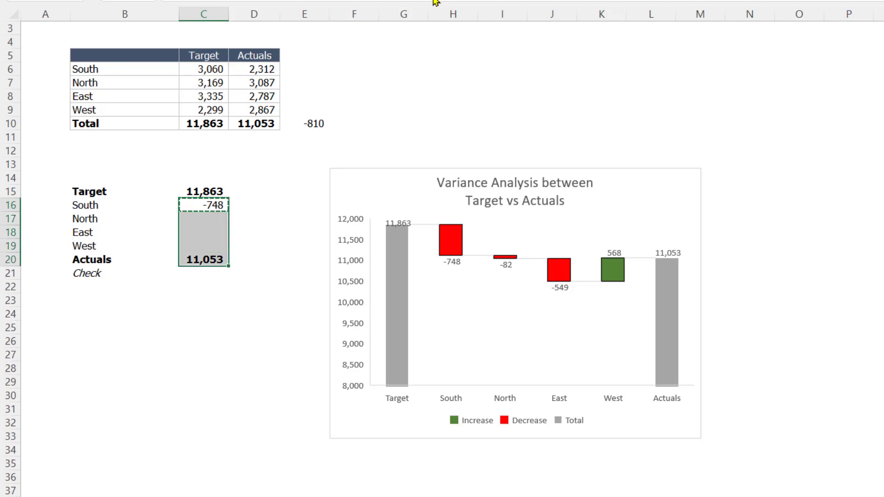
{"action": "key", "text": "shift+Up"}
{"action": "key", "text": "ctrl+v"}
{"action": "key", "text": "Down"}
{"action": "key", "text": "Down"}
{"action": "key", "text": "Down"}
{"action": "key", "text": "Down"}
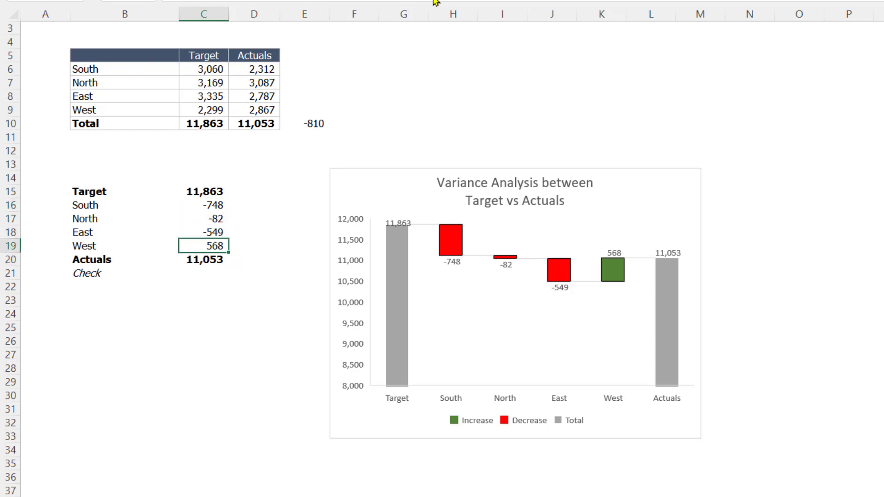
{"action": "key", "text": "Down"}
{"action": "key", "text": "Up"}
{"action": "key", "text": "Down"}
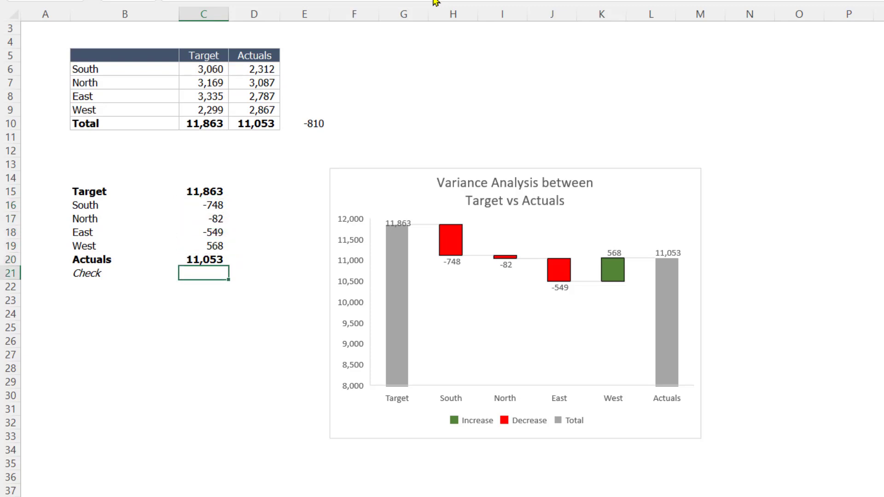
{"action": "key", "text": "Up"}
{"action": "key", "text": "Up"}
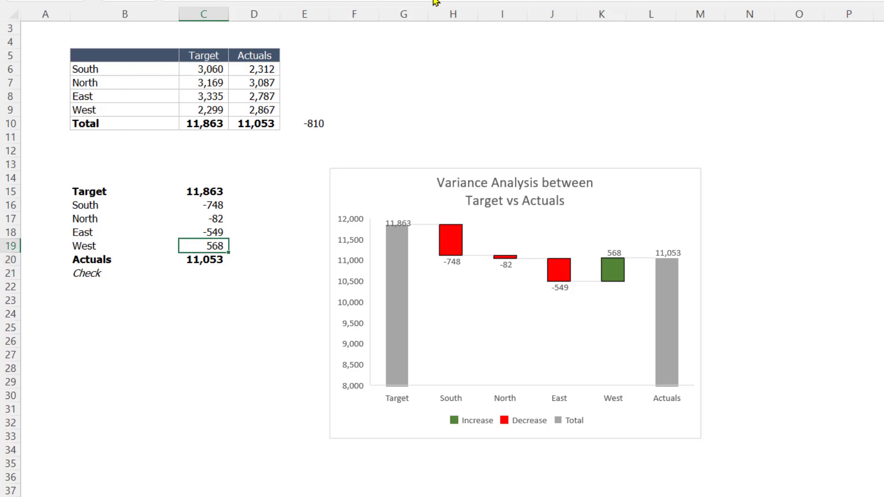
{"action": "key", "text": "shift+Up"}
{"action": "key", "text": "shift+Up"}
{"action": "key", "text": "shift+Up"}
- Enter a check in C21 that the target plus regional variances equals the actuals, using =SUM(C15:C19) =C20
{"action": "key", "text": "Down"}
{"action": "key", "text": "Down"}
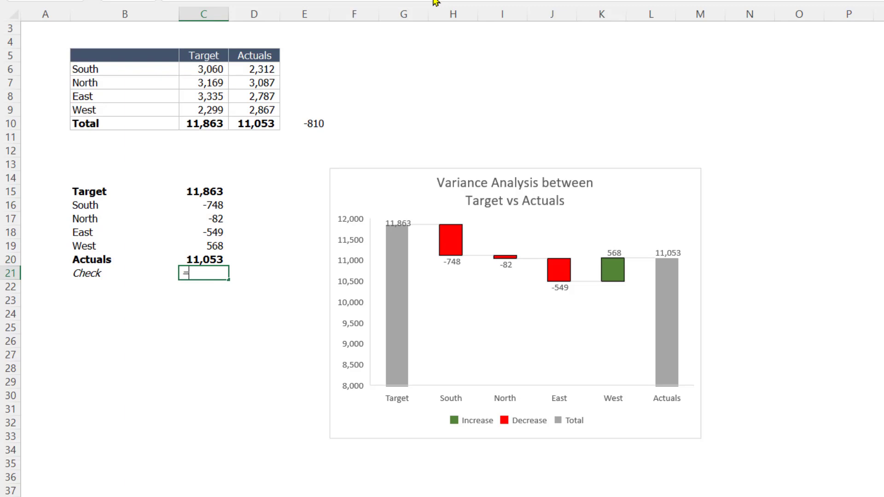
{"action": "type", "text": "=sum"}
{"action": "key", "text": "Tab"}
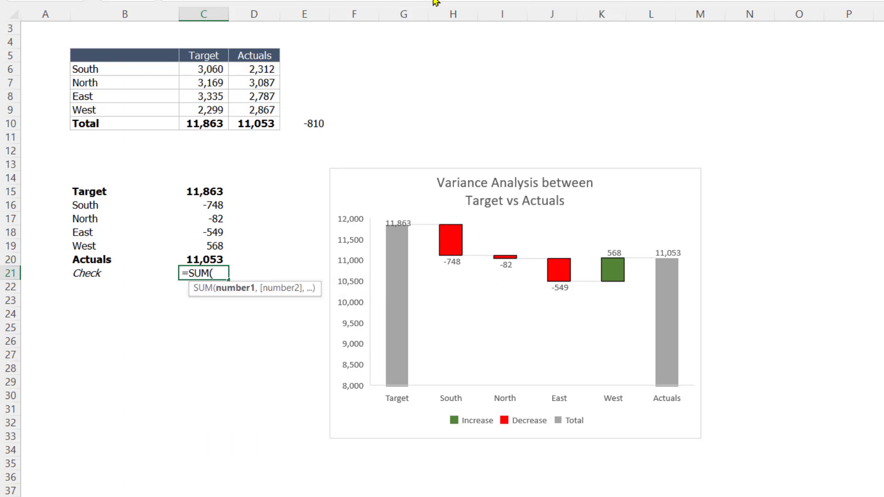
{"action": "key", "text": "Up"}
{"action": "key", "text": "Up"}
{"action": "key", "text": "shift+Up"}
{"action": "key", "text": "shift+Up"}
{"action": "key", "text": "shift+Up"}
{"action": "key", "text": "shift+Up"}
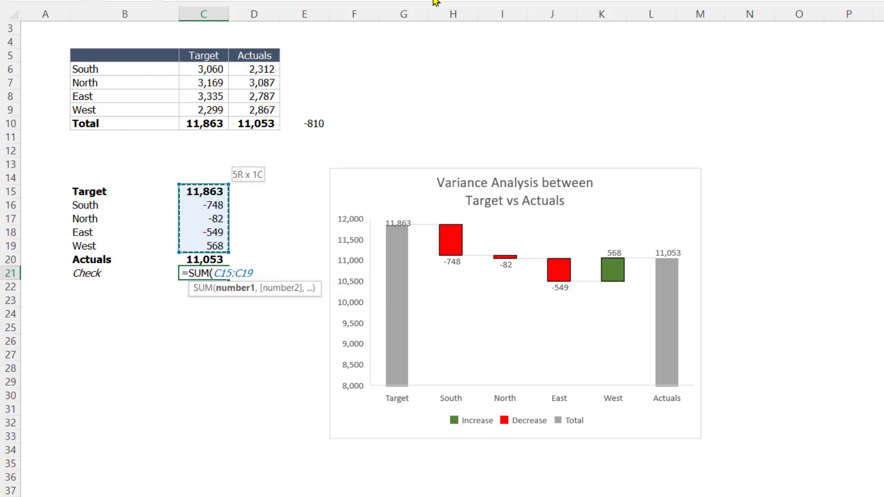
{"action": "type", "text": ")"}
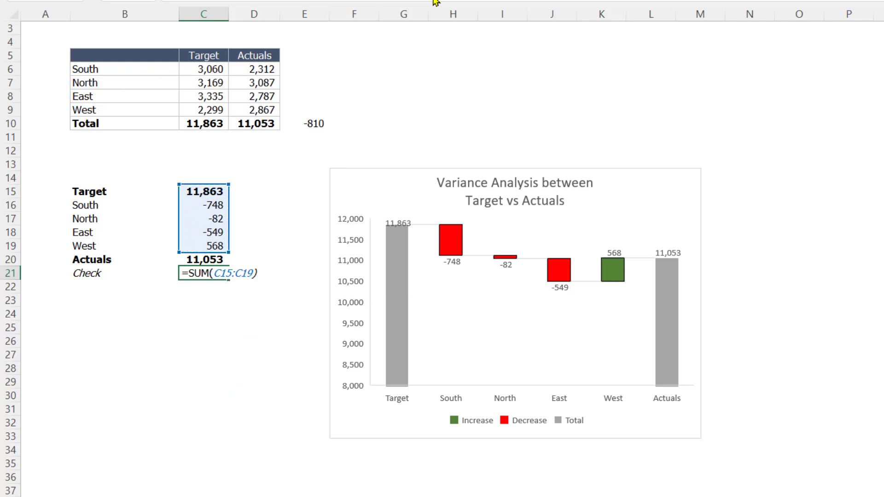
{"action": "type", "text": " ="}
{"action": "key", "text": "Up"}
{"action": "key", "text": "Return"}
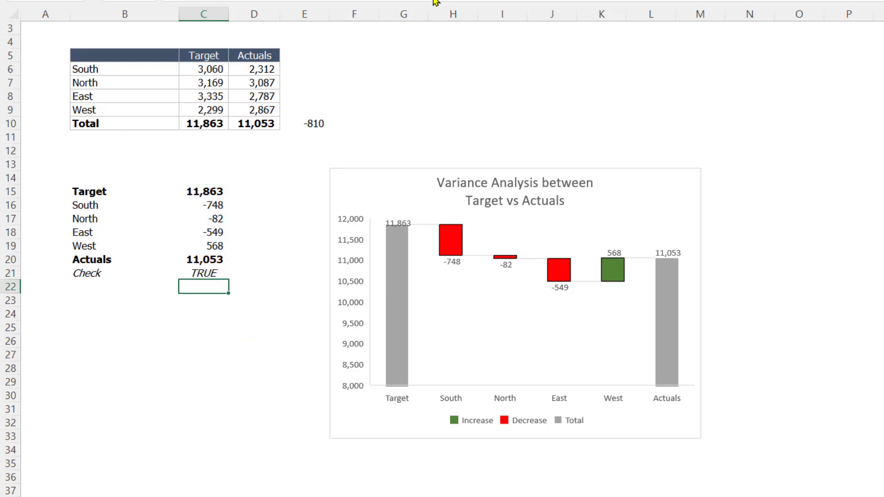
{"action": "key", "text": "Up"}
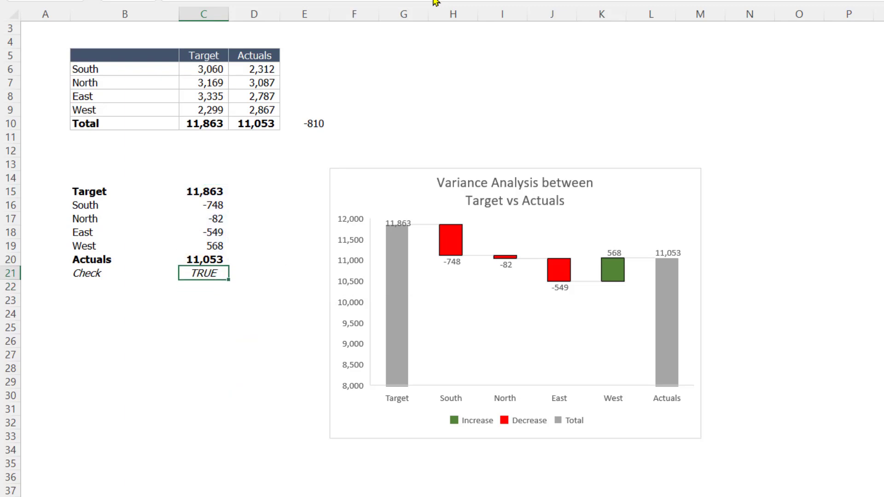
- Delete the existing variance analysis chart from the sheet
{"action": "left_click", "coordinate": [440, 169]}
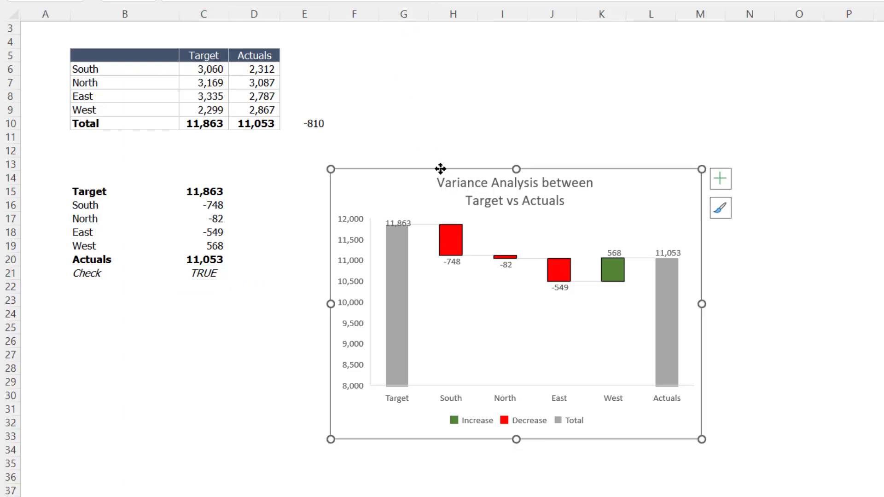
{"action": "key", "text": "Delete"}
{"action": "left_click", "coordinate": [345, 315]}
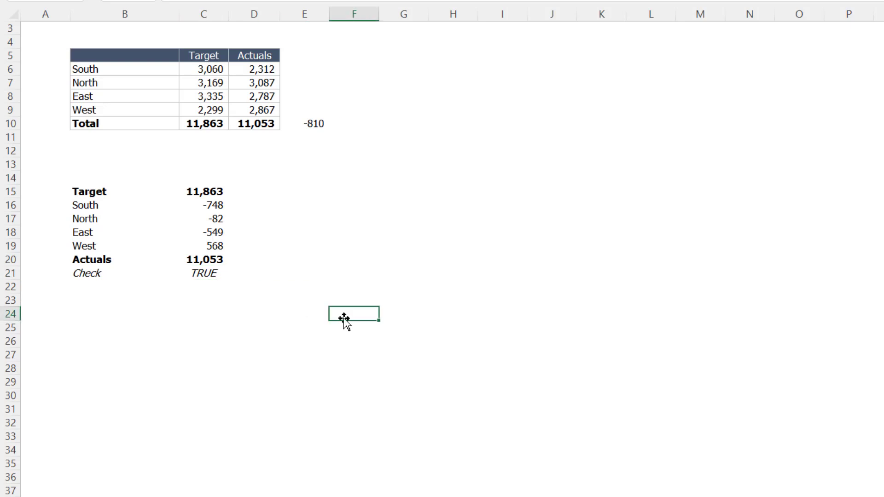
- Insert a waterfall chart based on the Target, regional variances and Actuals in B15:C20
{"action": "left_click_drag", "start_coordinate": [86, 191], "coordinate": [190, 262]}
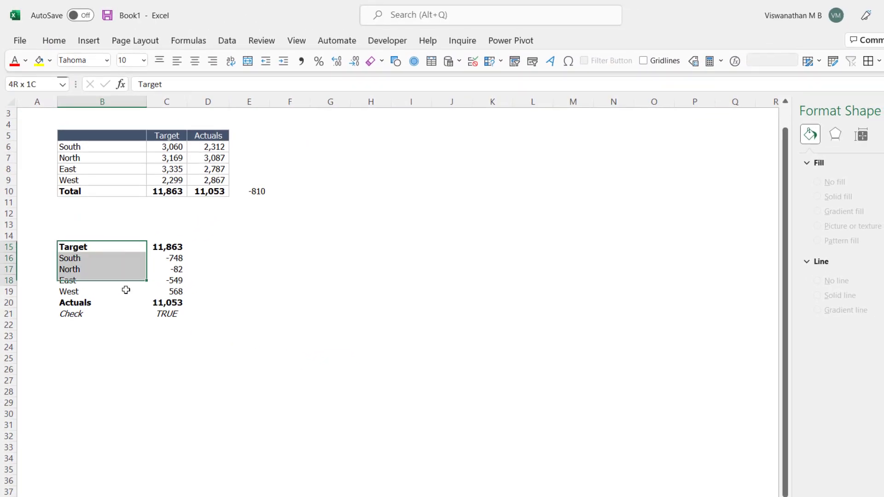
{"action": "left_click_drag", "start_coordinate": [156, 304], "coordinate": [156, 305]}
{"action": "left_click", "coordinate": [89, 41]}
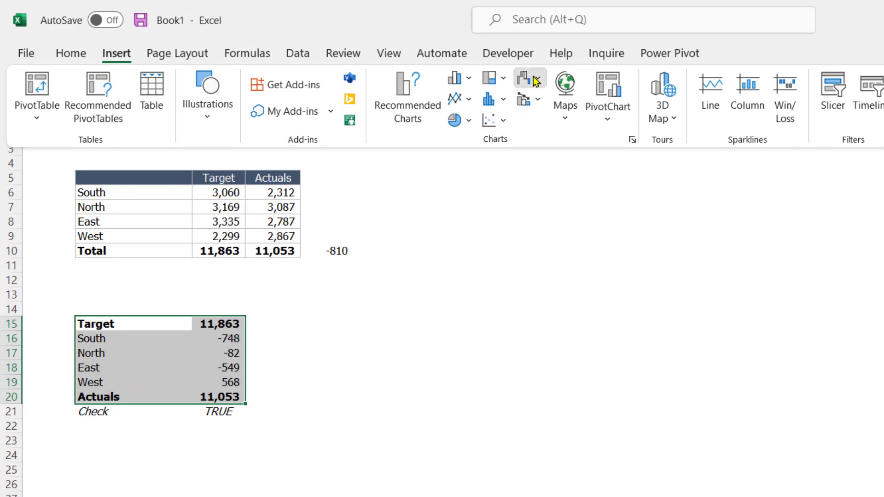
{"action": "left_click", "coordinate": [534, 79]}
{"action": "left_click", "coordinate": [536, 138]}
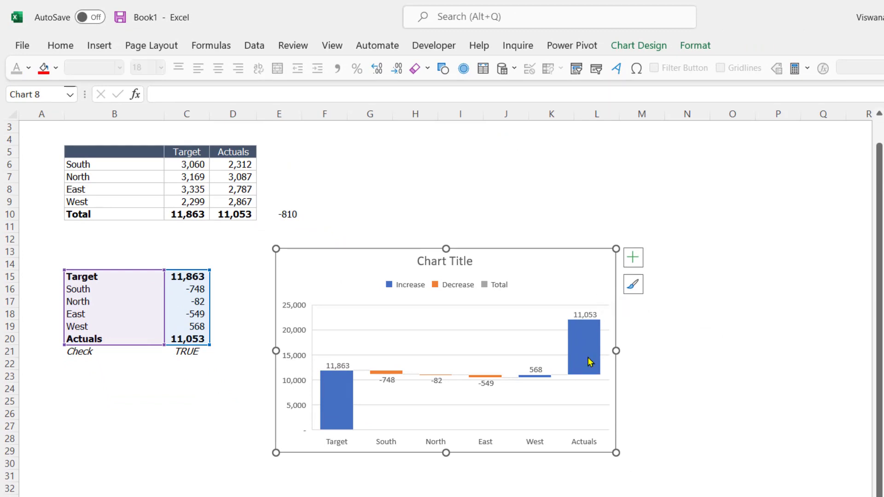
- Set the Actuals column of the waterfall chart as a total
{"action": "left_click", "coordinate": [590, 361]}
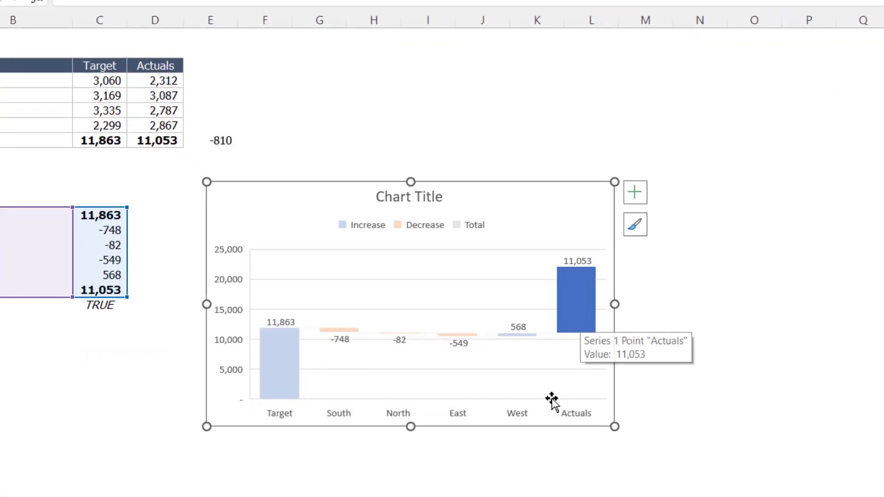
{"action": "left_click", "coordinate": [582, 313]}
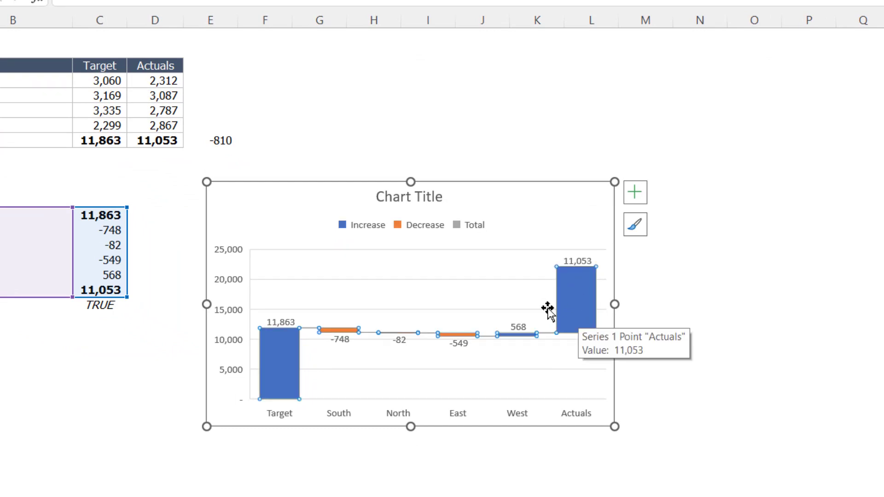
{"action": "left_click", "coordinate": [590, 293]}
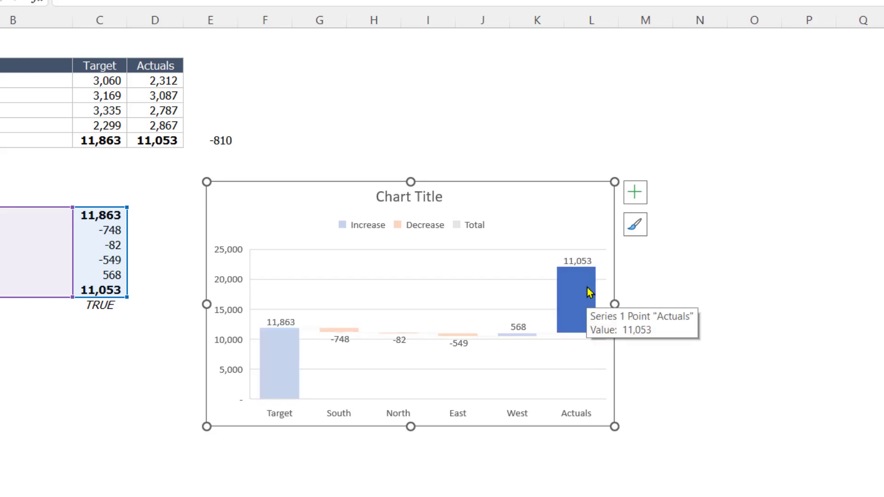
{"action": "right_click", "coordinate": [587, 288]}
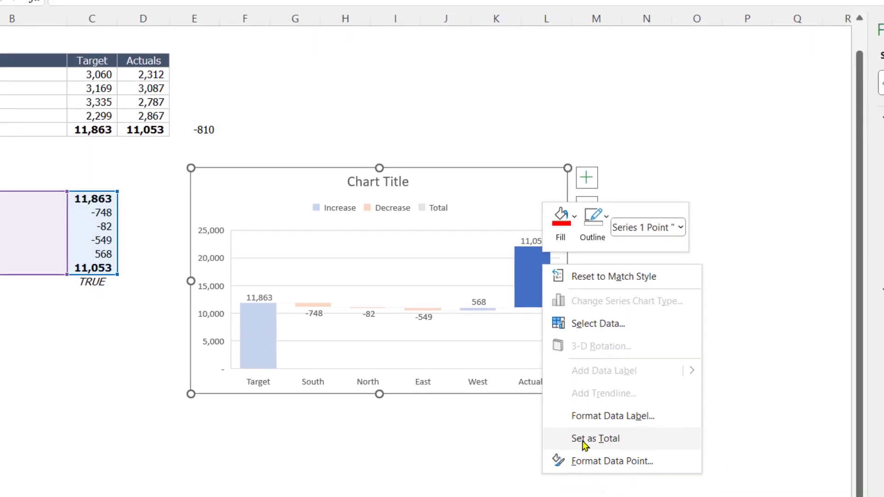
{"action": "left_click", "coordinate": [583, 443]}
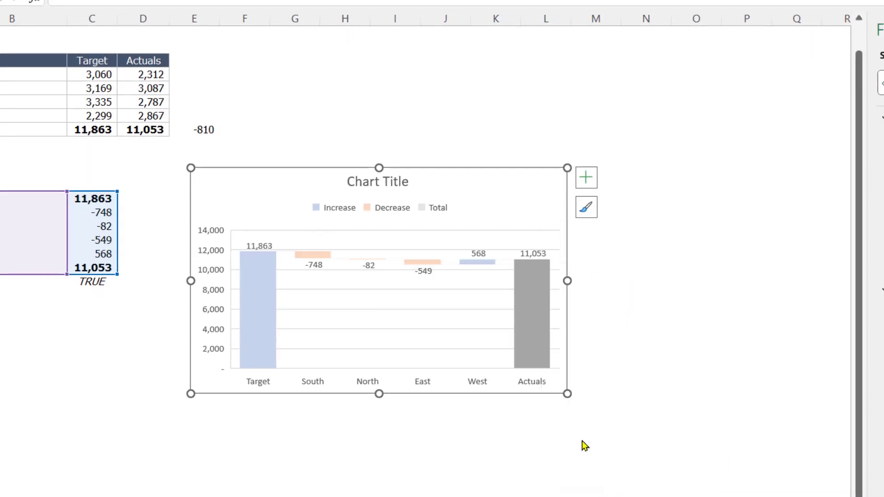
- Set the Target column of the waterfall chart as a total as well
{"action": "left_click", "coordinate": [267, 310]}
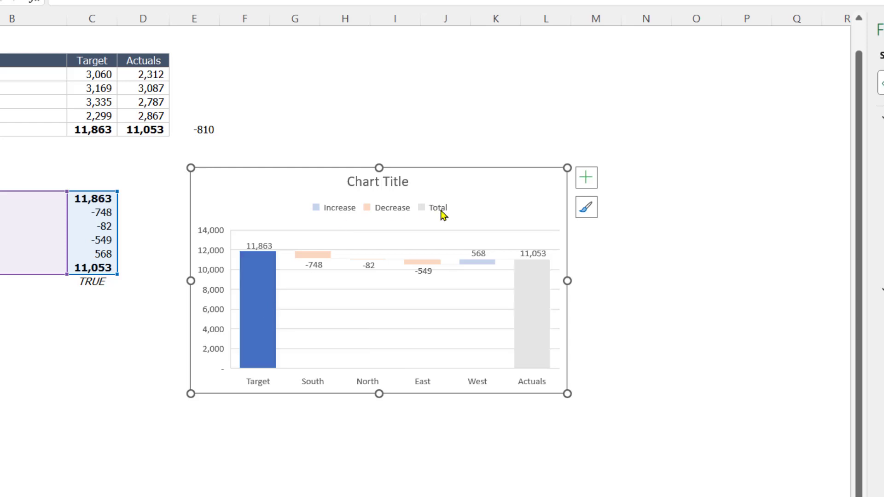
{"action": "right_click", "coordinate": [259, 289]}
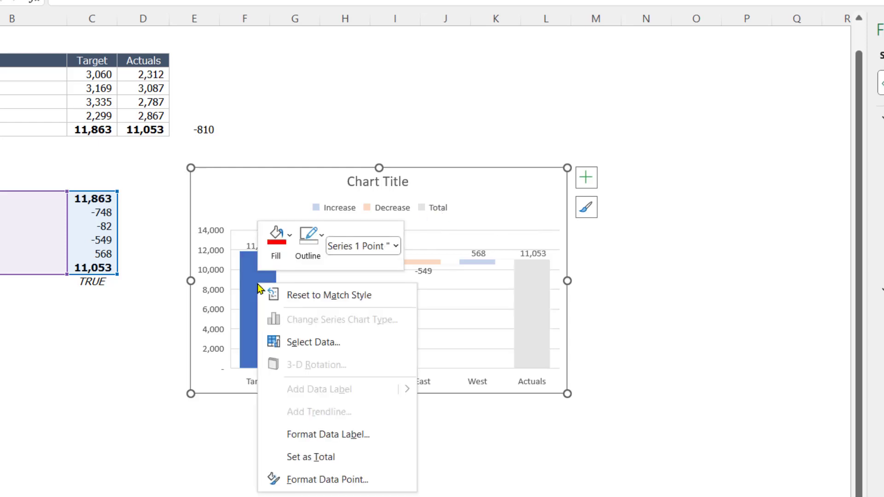
{"action": "left_click", "coordinate": [310, 457]}
{"action": "left_click", "coordinate": [315, 462]}
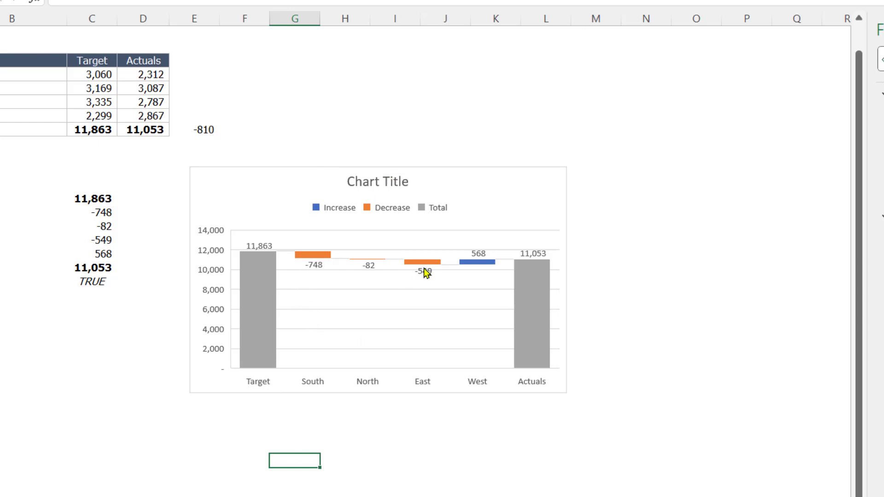
- Set the chart's vertical axis bounds to a minimum of 6000 and a maximum of 12000
{"action": "mouse_move", "coordinate": [426, 272]}
{"action": "left_click", "coordinate": [423, 272]}
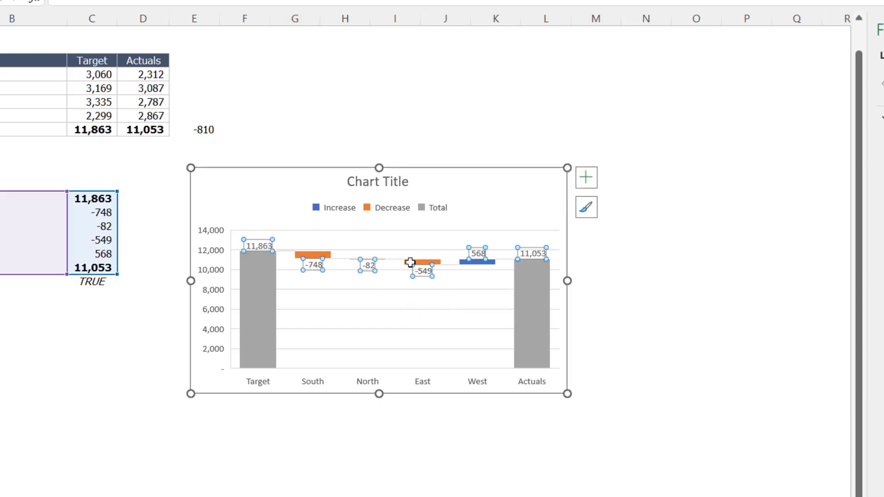
{"action": "double_click", "coordinate": [217, 318]}
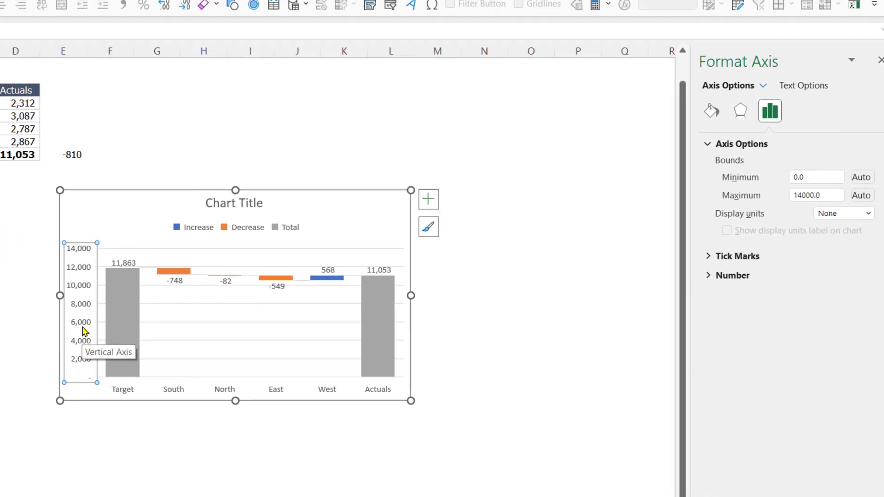
{"action": "right_click", "coordinate": [81, 331]}
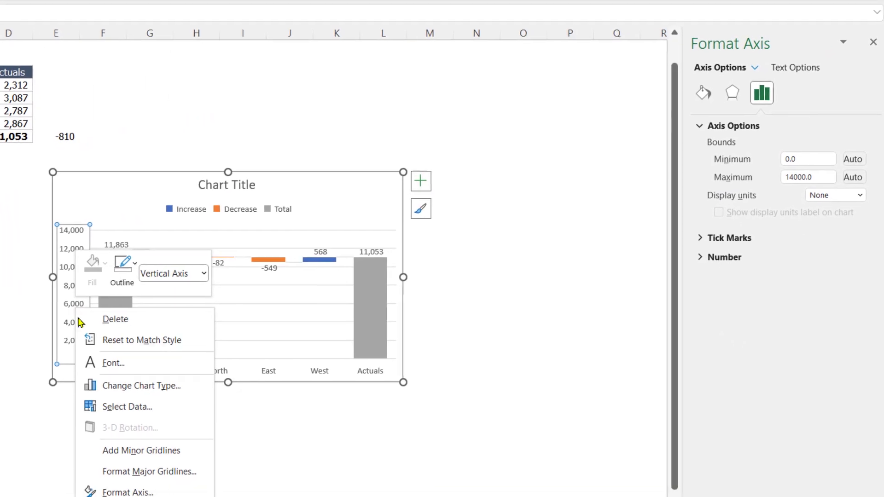
{"action": "left_click", "coordinate": [118, 469]}
{"action": "left_click", "coordinate": [800, 135]}
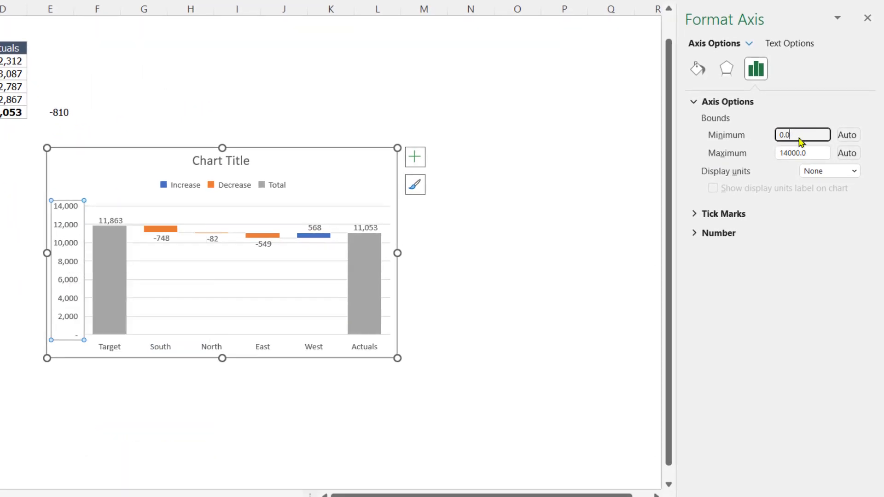
{"action": "right_click", "coordinate": [64, 264]}
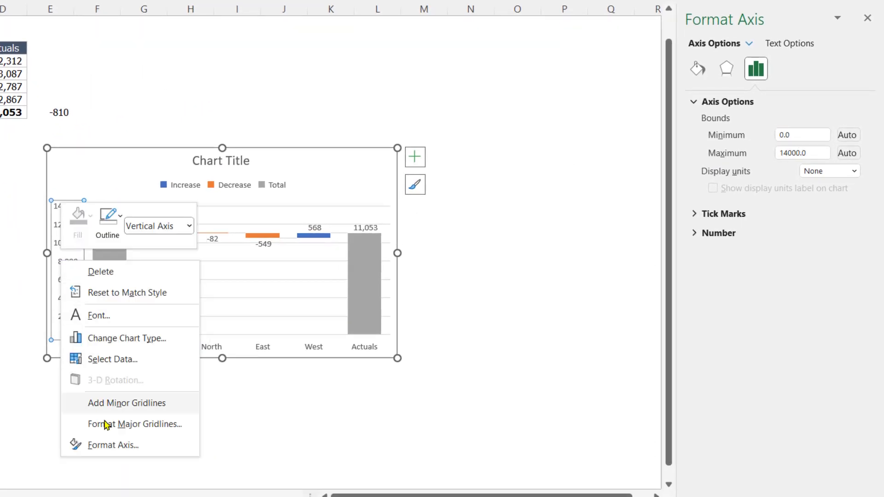
{"action": "left_click", "coordinate": [115, 452]}
{"action": "left_click_drag", "start_coordinate": [804, 134], "coordinate": [773, 135]}
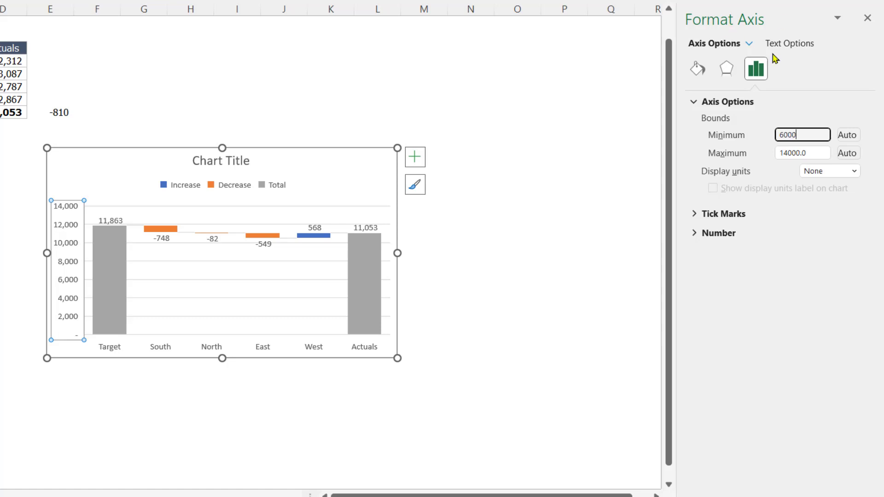
{"action": "key", "text": "Tab"}
{"action": "type", "text": "12"}
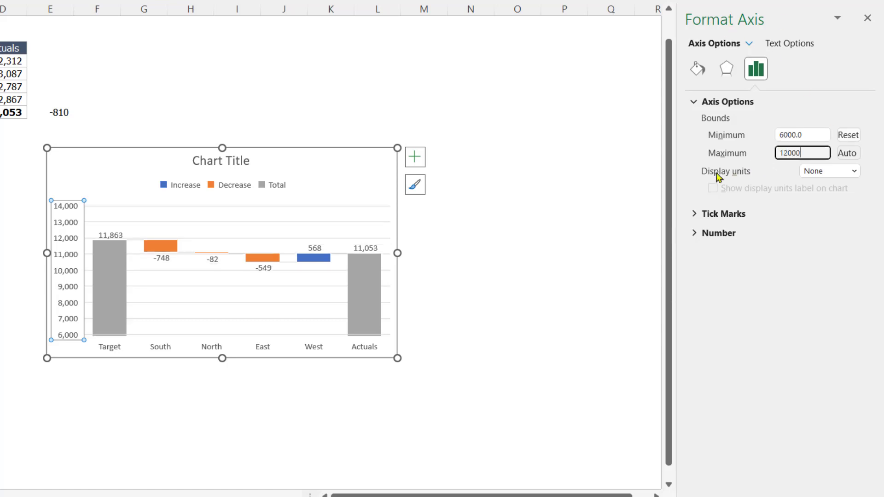
{"action": "left_click", "coordinate": [803, 136]}
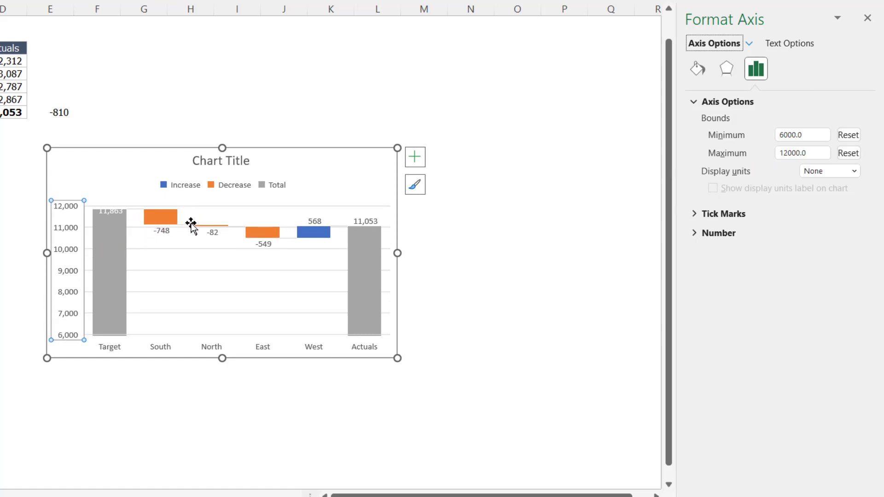
- Raise the vertical axis maximum bound to 12500 and deselect the chart
{"action": "mouse_move", "coordinate": [262, 235]}
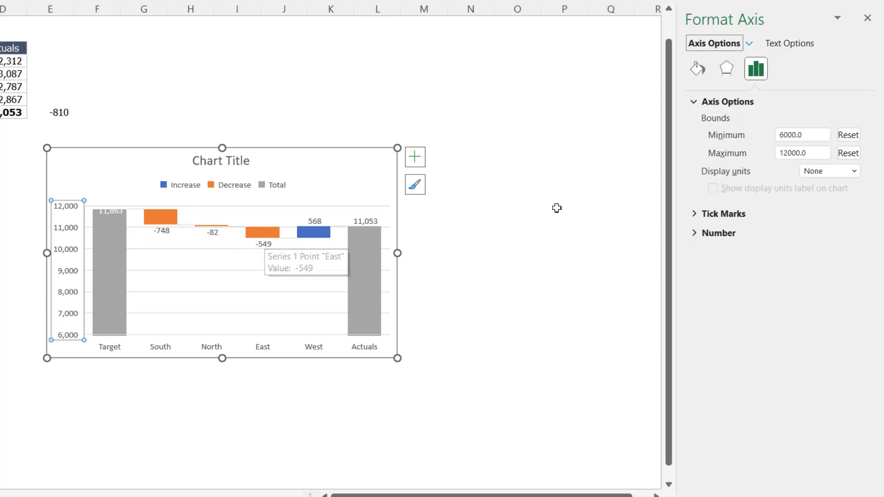
{"action": "left_click", "coordinate": [788, 153]}
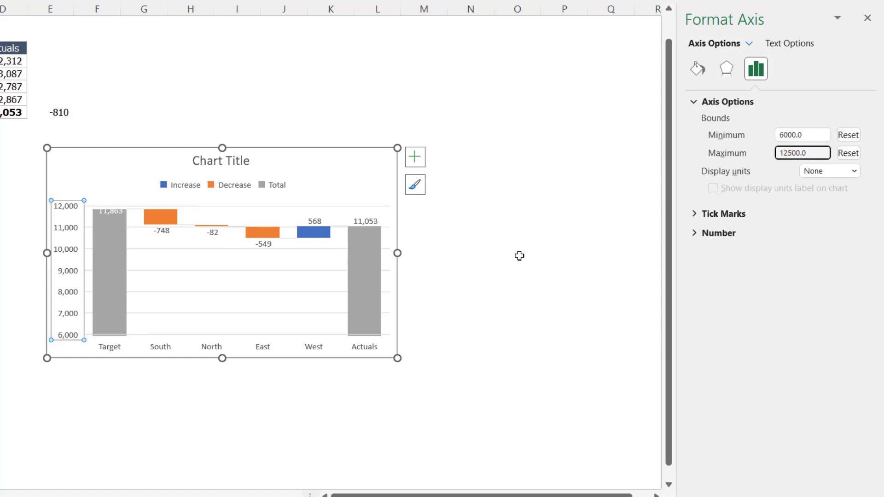
{"action": "left_click", "coordinate": [215, 325]}
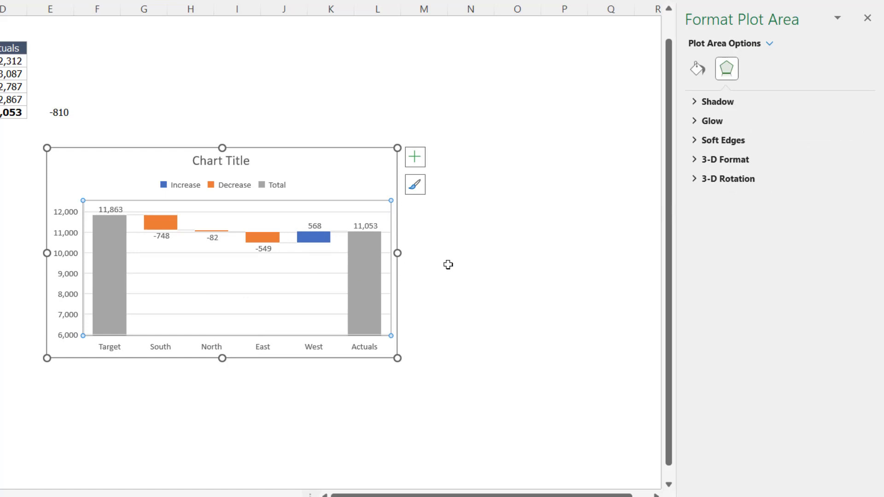
{"action": "left_click", "coordinate": [448, 264]}
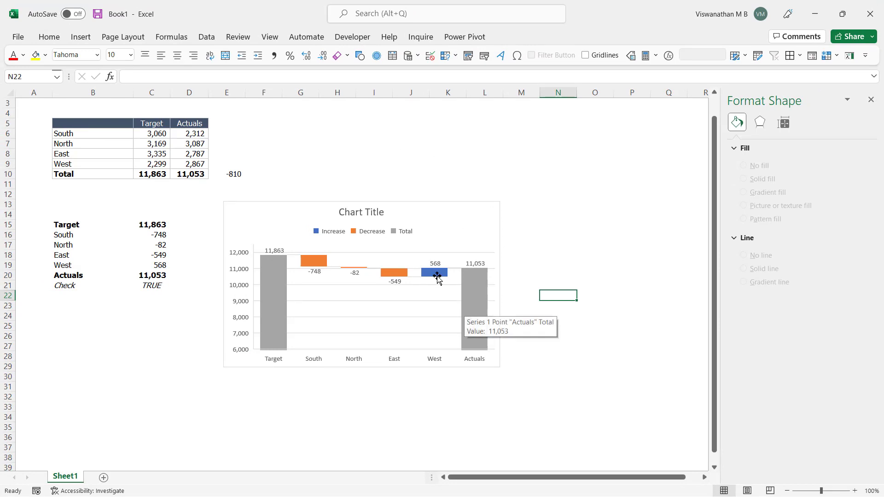
- Examine the chart's legend entries, title and horizontal axis, including the formatting and text options available for that axis
{"action": "left_click", "coordinate": [397, 233]}
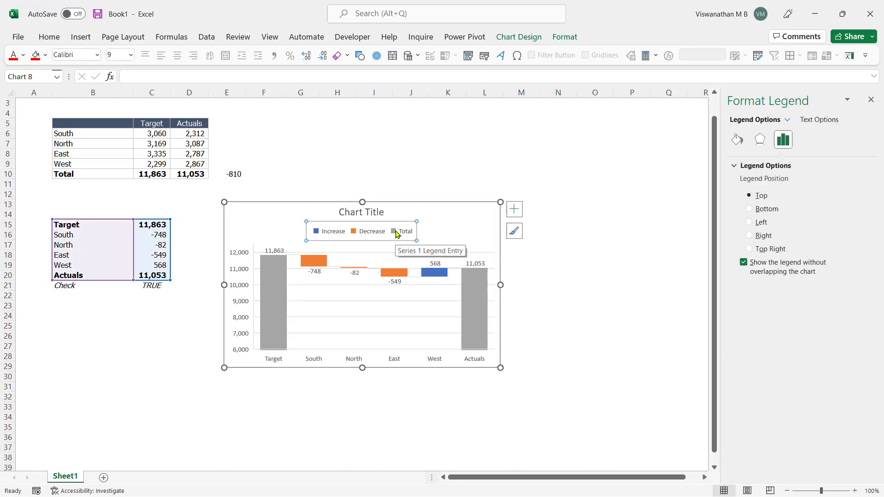
{"action": "left_click", "coordinate": [372, 233]}
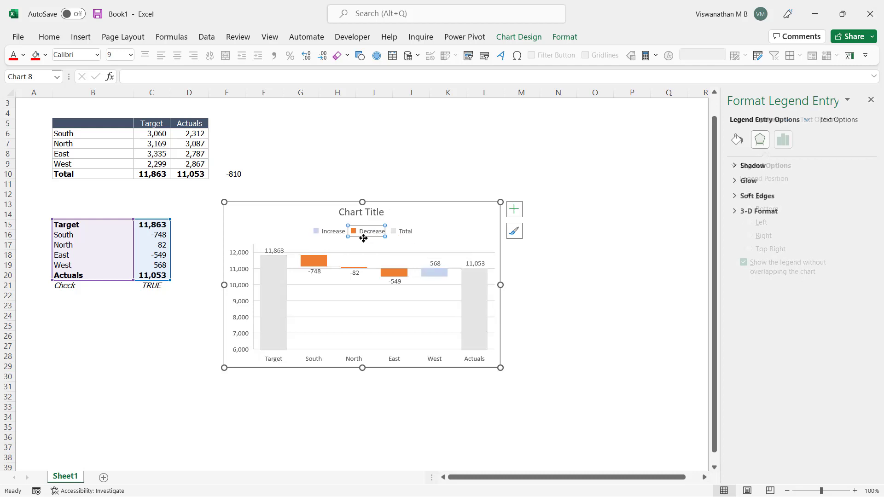
{"action": "left_click", "coordinate": [323, 236]}
{"action": "left_click", "coordinate": [428, 214]}
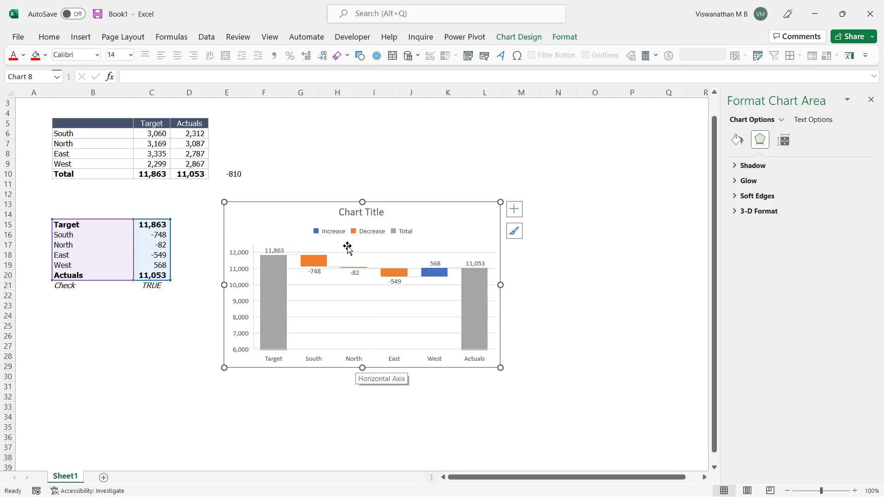
{"action": "left_click", "coordinate": [349, 213]}
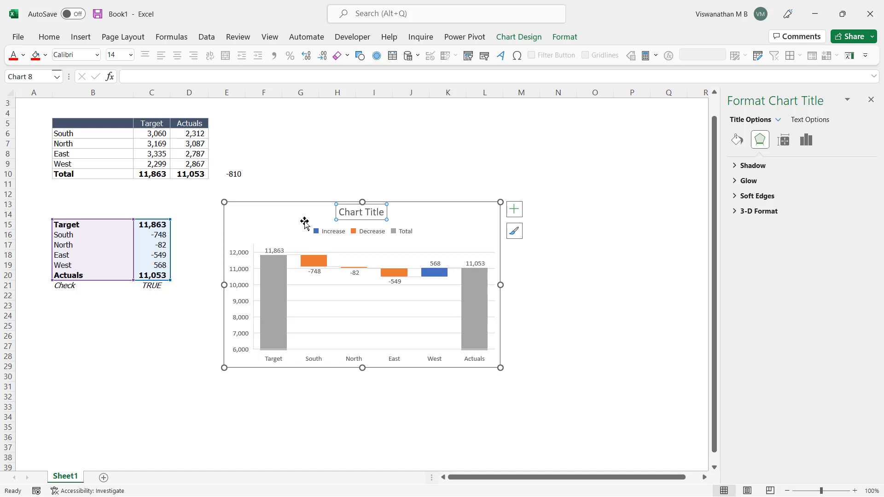
{"action": "left_click", "coordinate": [277, 360]}
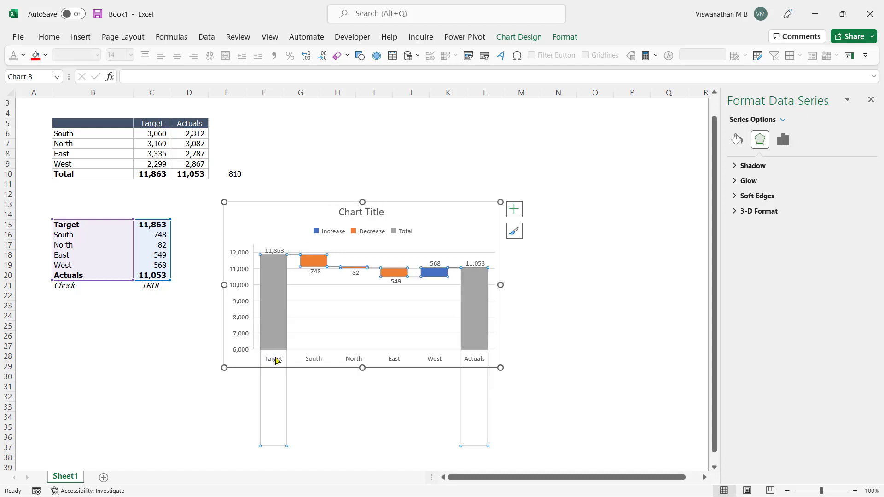
{"action": "left_click", "coordinate": [318, 365]}
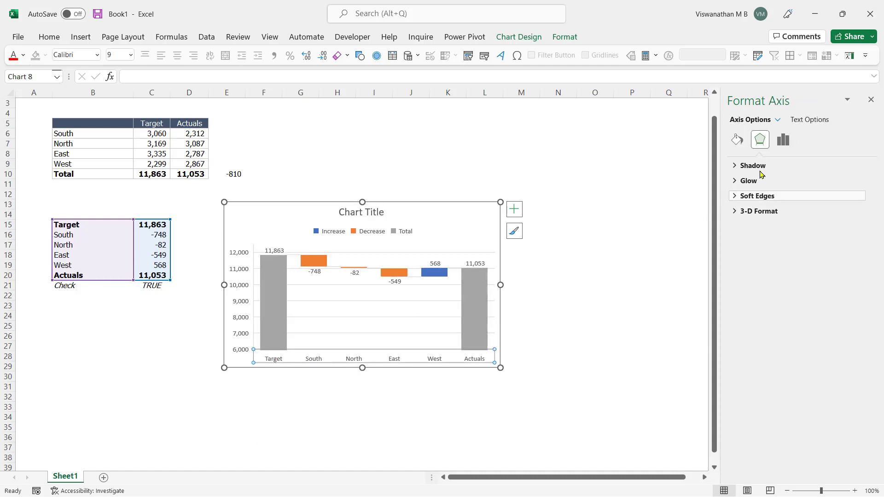
{"action": "left_click", "coordinate": [787, 146]}
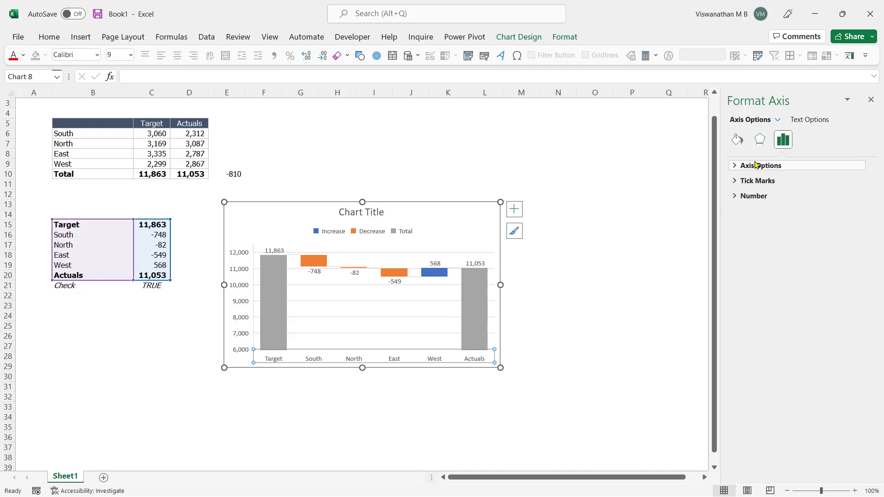
{"action": "left_click", "coordinate": [760, 140]}
{"action": "left_click", "coordinate": [818, 121]}
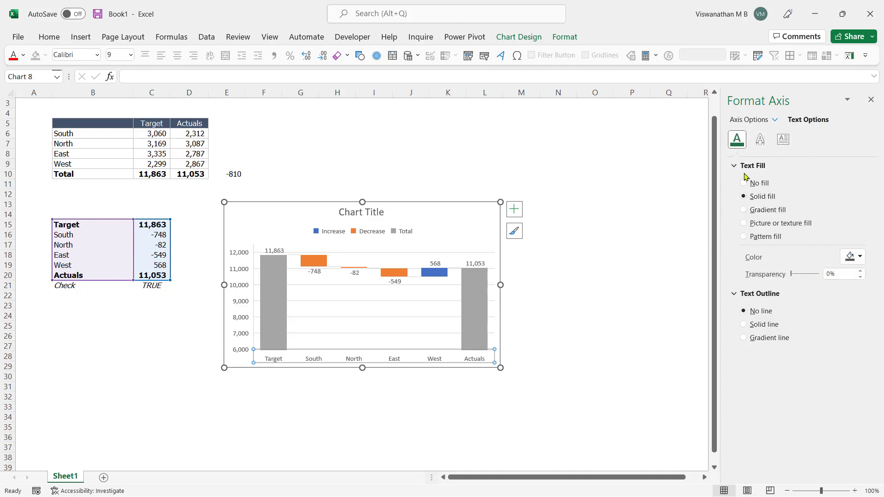
{"action": "left_click", "coordinate": [760, 139]}
{"action": "left_click", "coordinate": [783, 139]}
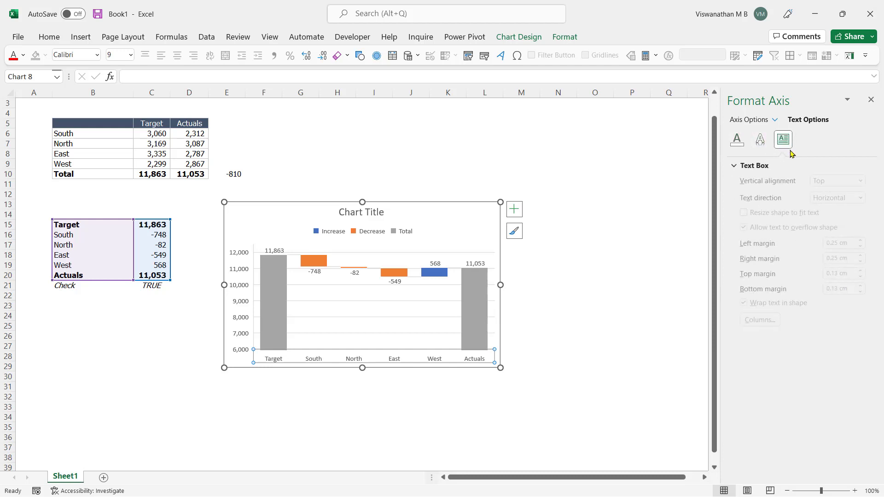
{"action": "left_click", "coordinate": [315, 386]}
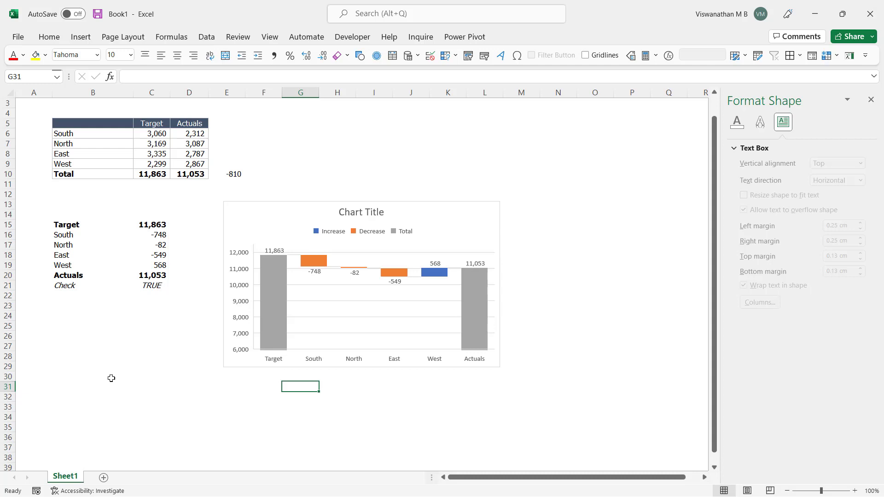
- Move the waterfall chart up beside the variance table so its upper edge sits at row 9, and deselect it
{"action": "left_click_drag", "start_coordinate": [286, 211], "coordinate": [284, 170]}
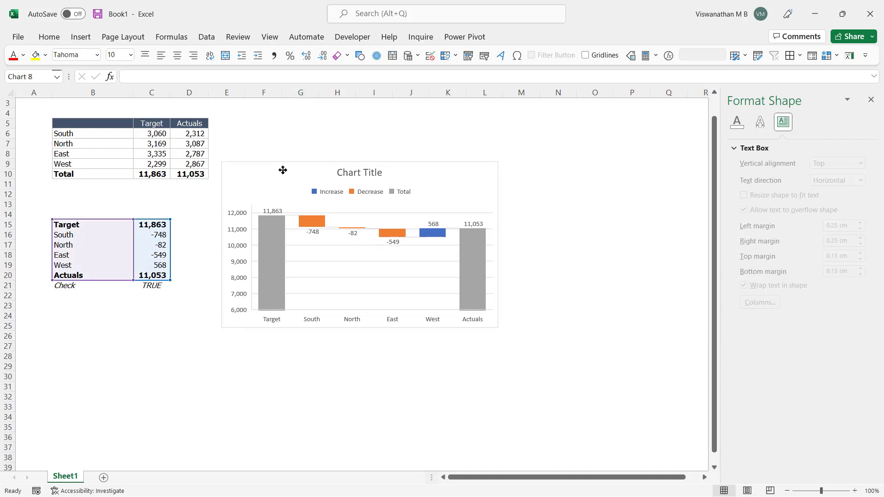
{"action": "left_click", "coordinate": [164, 426]}
{"action": "left_click", "coordinate": [151, 325]}
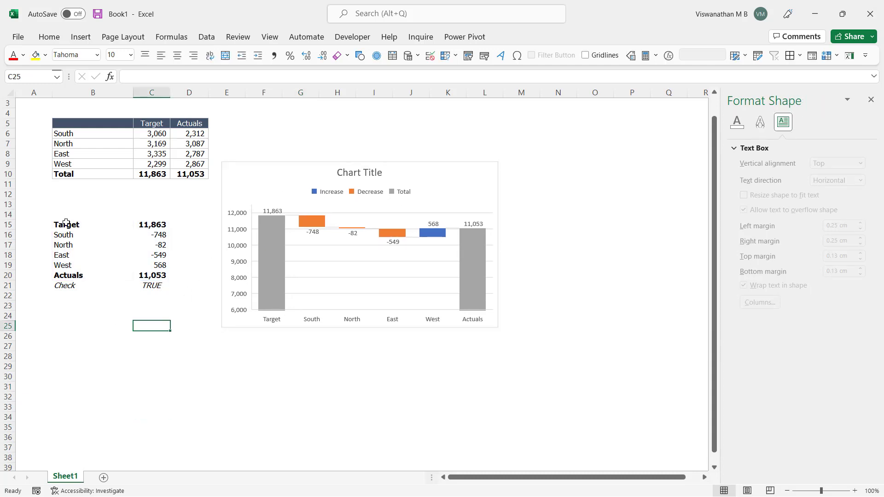
- Copy the row labels from Target through Check in B15:B21 to a new block starting at B28
{"action": "left_click", "coordinate": [66, 224]}
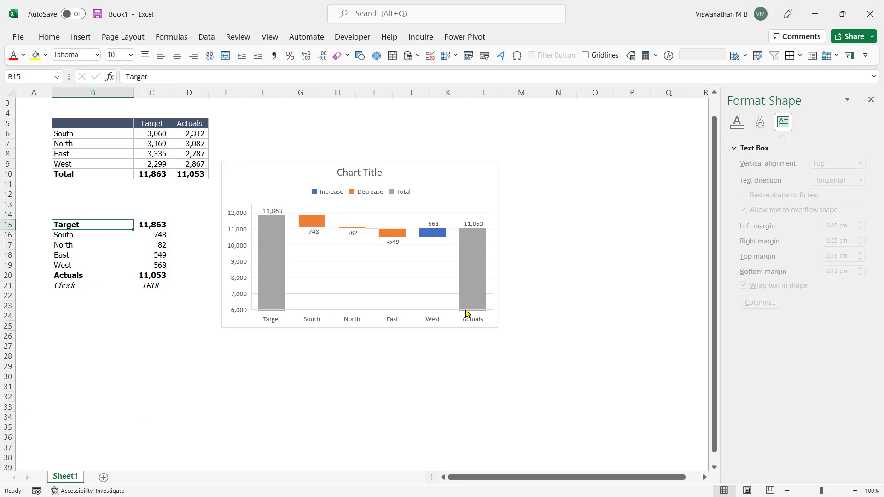
{"action": "left_click_drag", "start_coordinate": [81, 226], "coordinate": [69, 288]}
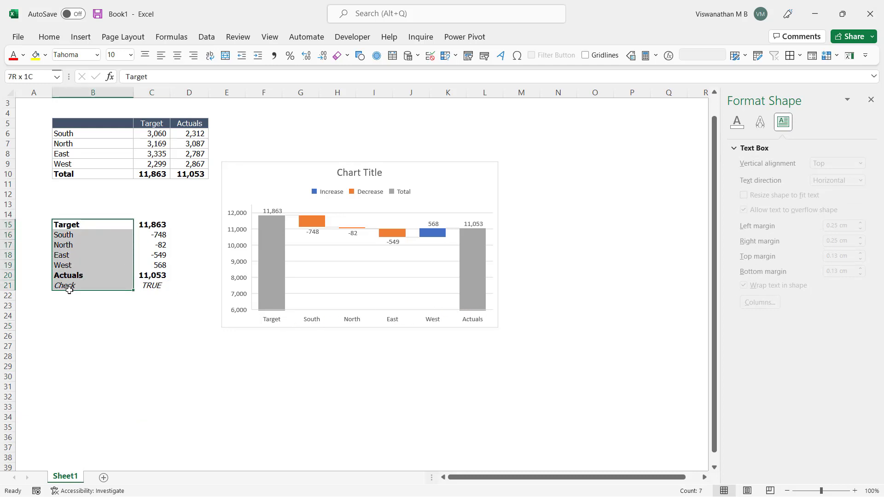
{"action": "key", "text": "ctrl+c"}
{"action": "left_click", "coordinate": [76, 357]}
{"action": "key", "text": "ctrl+v"}
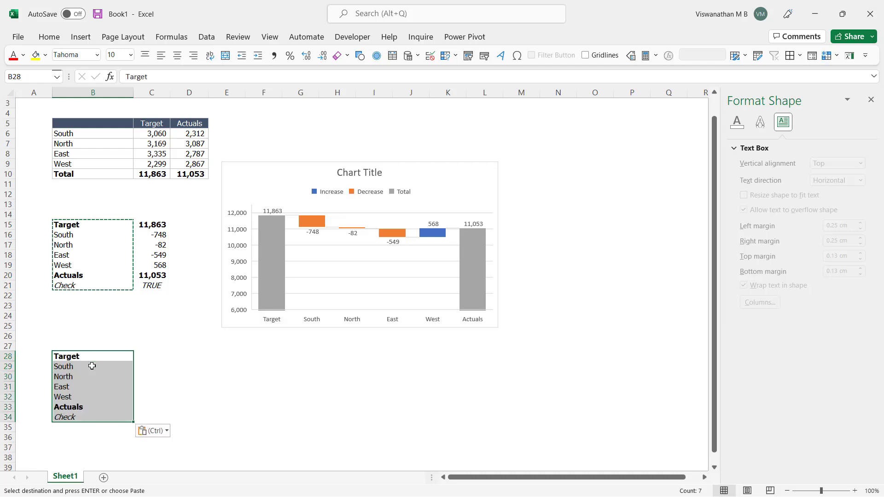
- Link the new block's Target value in C28 to the Target total with =C10
{"action": "left_click", "coordinate": [152, 358]}
{"action": "mouse_move", "coordinate": [271, 296]}
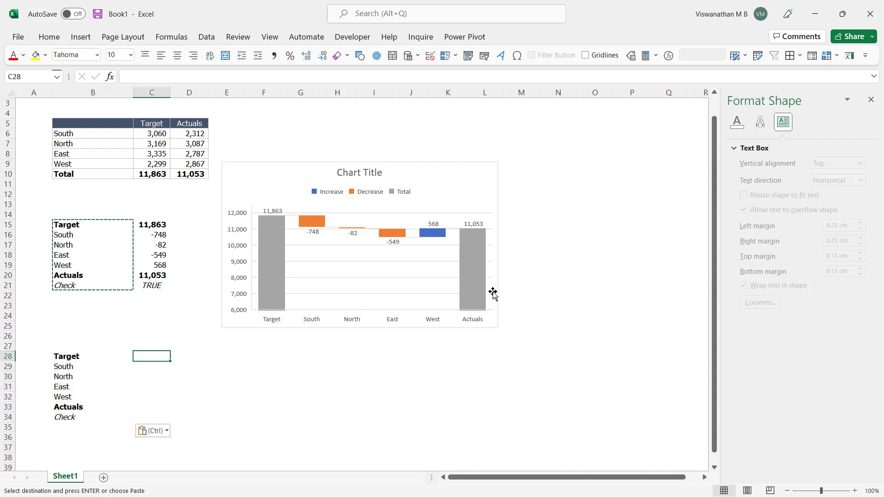
{"action": "mouse_move", "coordinate": [481, 290]}
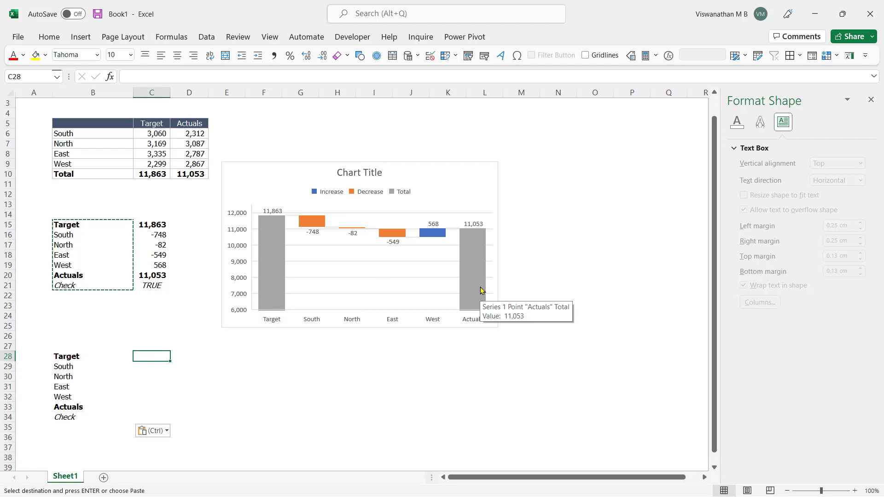
{"action": "type", "text": "="}
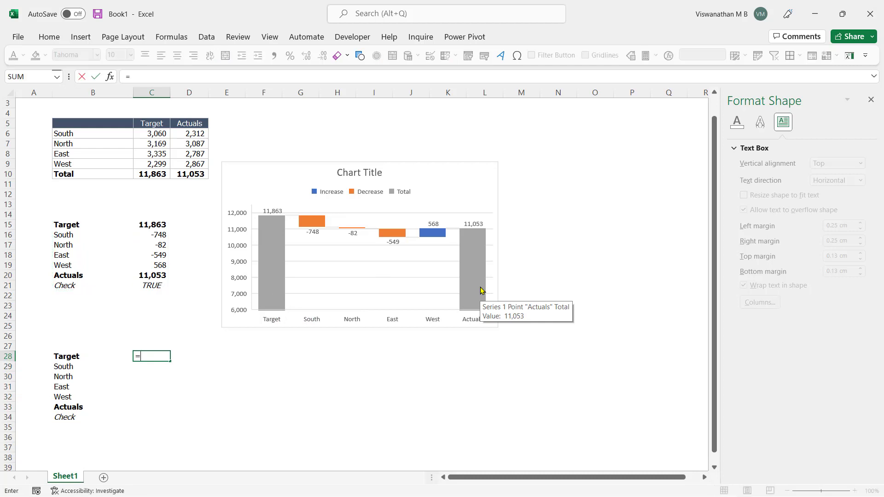
{"action": "left_click", "coordinate": [152, 175]}
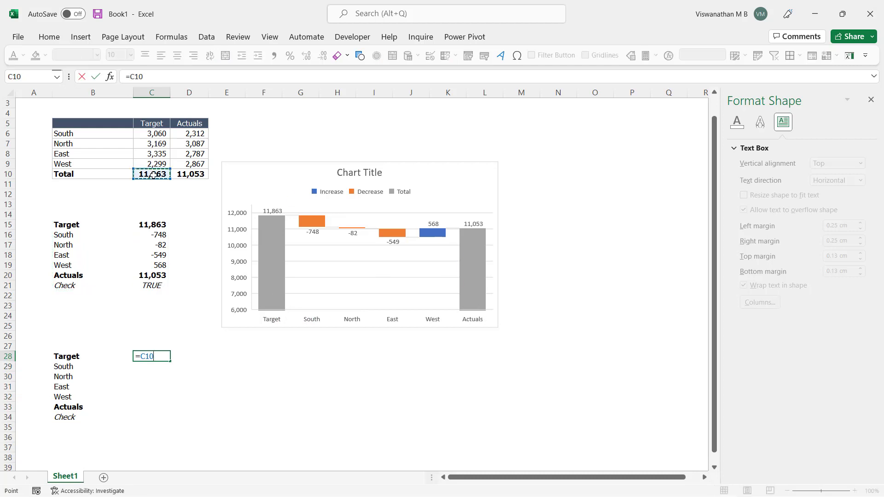
{"action": "key", "text": "Return"}
- Link the new block's Actuals value in C33 to the Actuals total with =D10
{"action": "key", "text": "Down"}
{"action": "key", "text": "Down"}
{"action": "key", "text": "Down"}
{"action": "key", "text": "Down"}
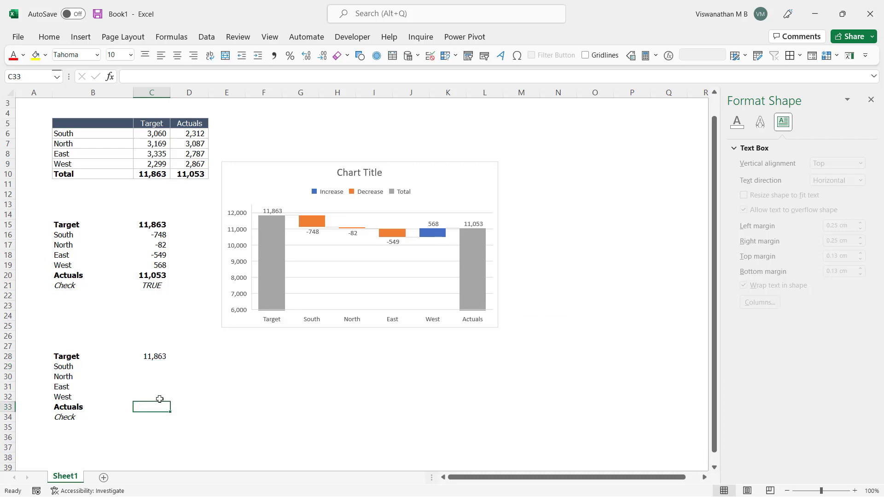
{"action": "type", "text": "="}
{"action": "left_click", "coordinate": [189, 174]}
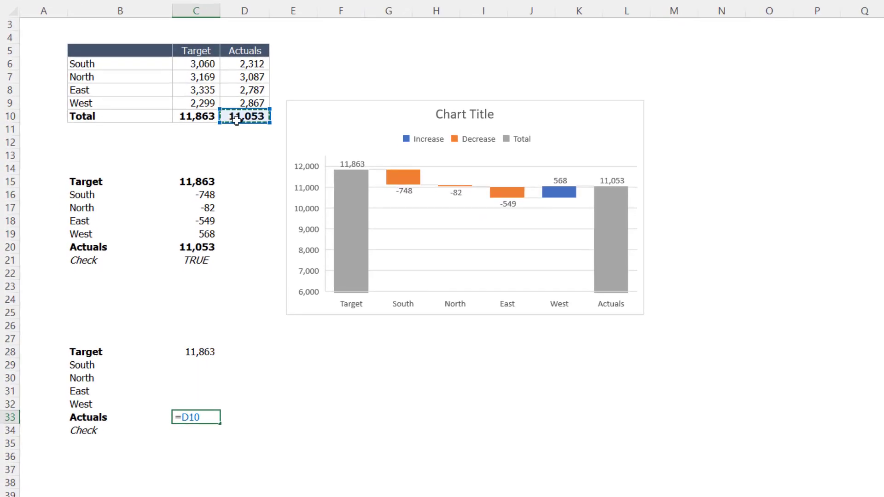
{"action": "key", "text": "Return"}
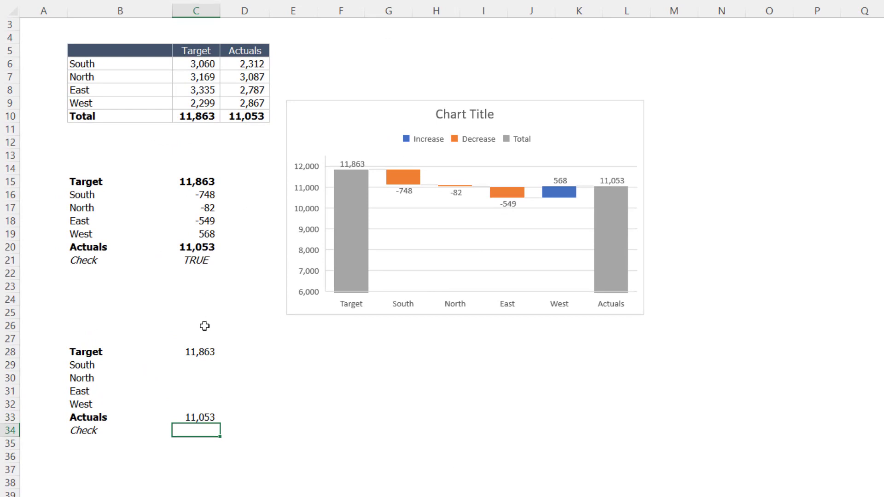
- Add the column headers Totals, Start and End in C27, D27 and E27 above the new block
{"action": "left_click", "coordinate": [208, 327]}
{"action": "key", "text": "Down"}
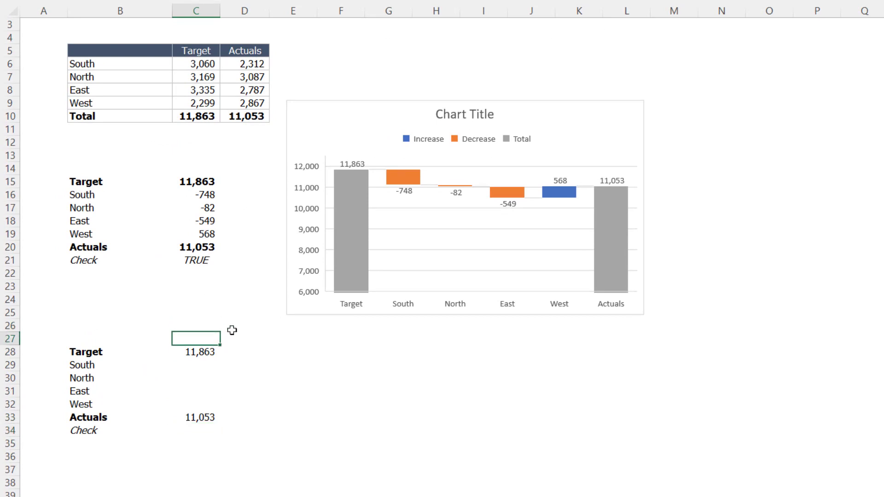
{"action": "type", "text": "Totals"}
{"action": "key", "text": "Tab"}
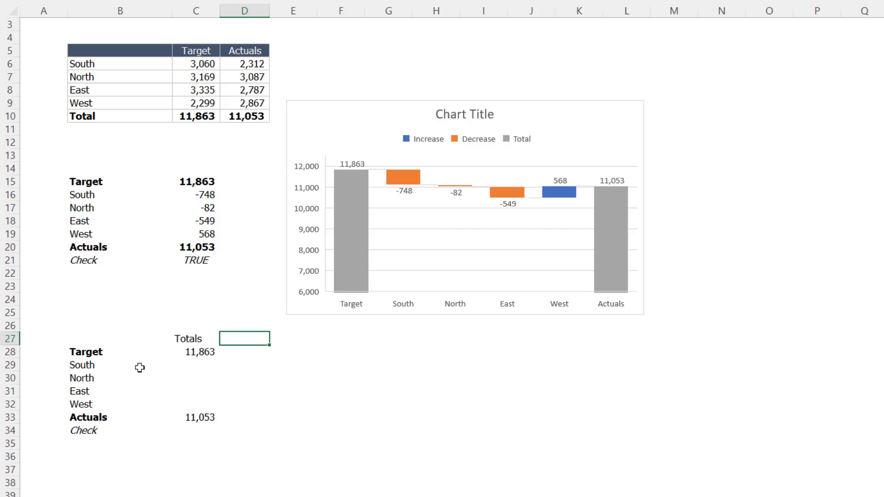
{"action": "left_click_drag", "start_coordinate": [115, 366], "coordinate": [114, 411]}
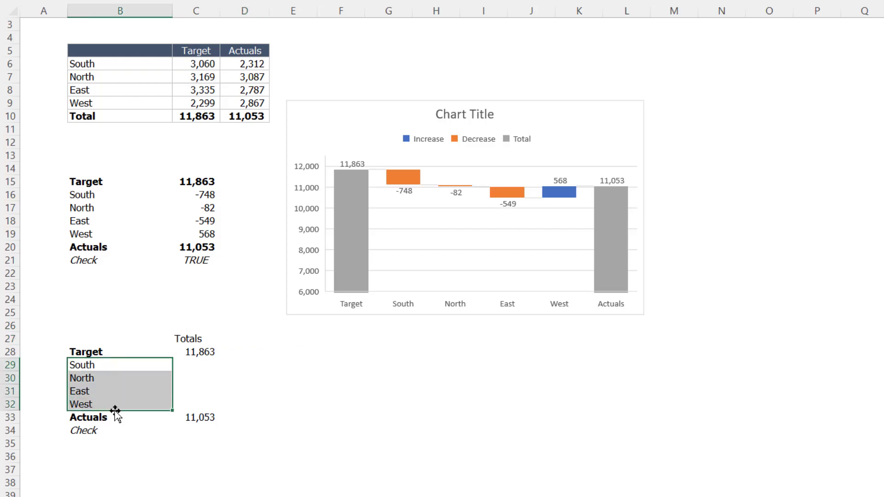
{"action": "left_click", "coordinate": [244, 340]}
{"action": "type", "text": "S"}
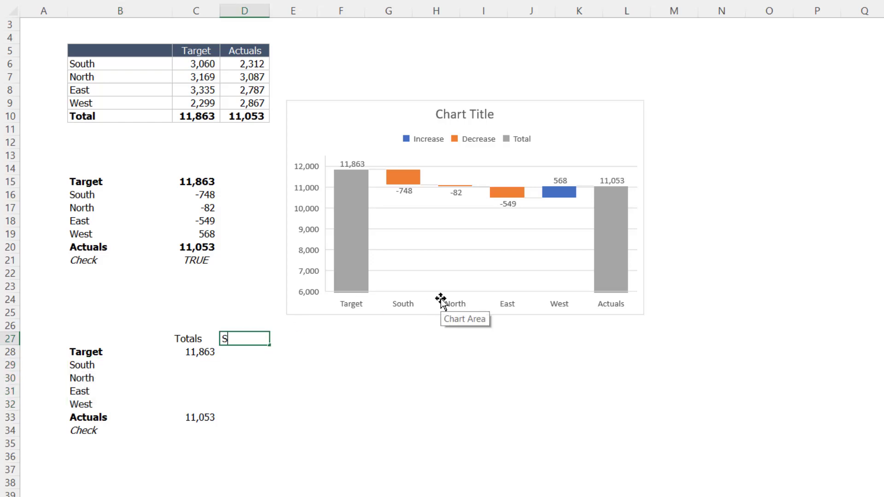
{"action": "type", "text": "tart"}
{"action": "key", "text": "Tab"}
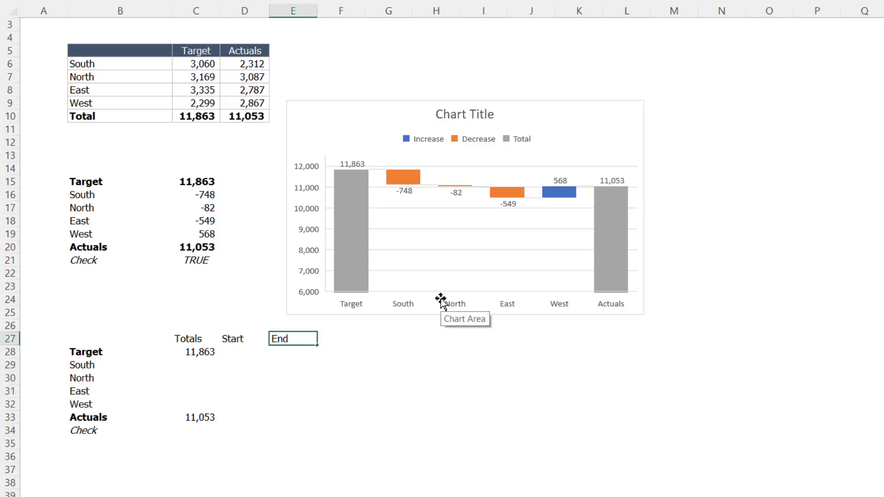
{"action": "type", "text": "End"}
{"action": "key", "text": "Return"}
- Set South's Start value in D29 to the Target total with =C28
{"action": "left_click", "coordinate": [231, 366]}
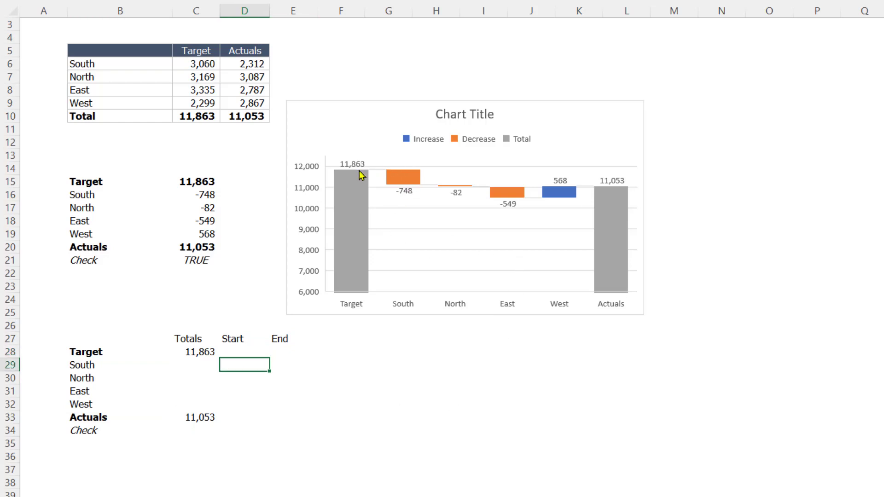
{"action": "mouse_move", "coordinate": [408, 172]}
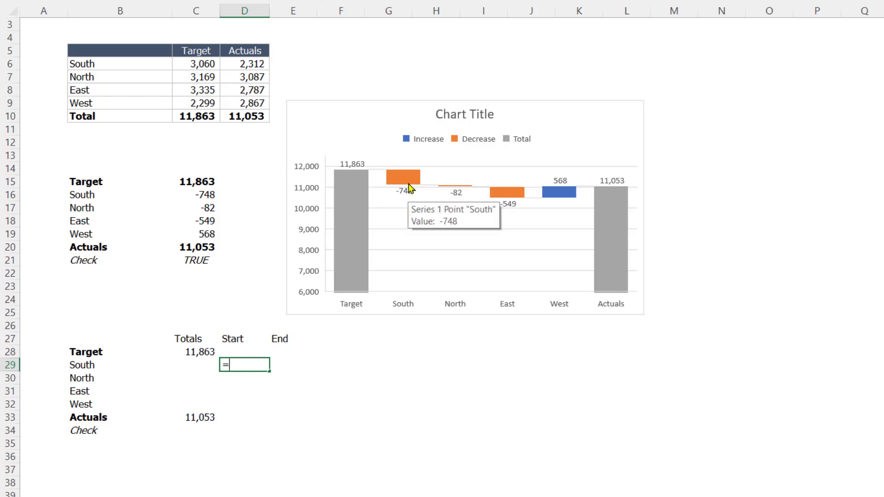
{"action": "key", "text": "Up"}
{"action": "key", "text": "Left"}
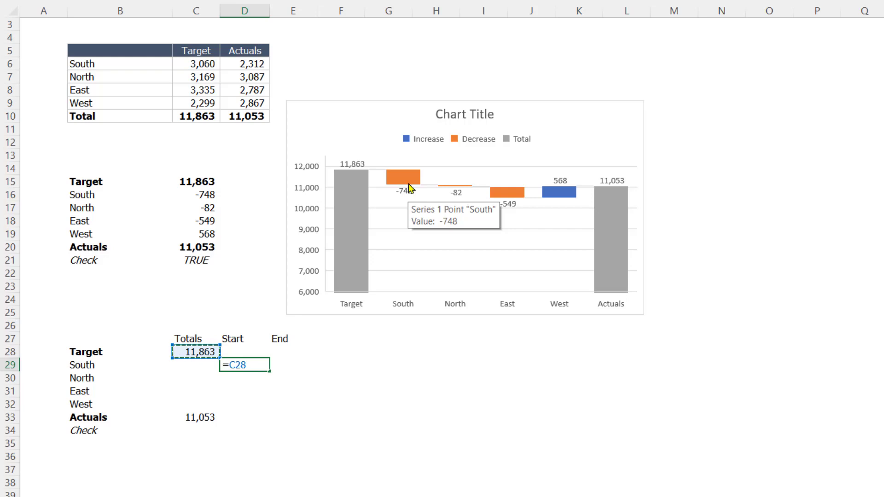
{"action": "key", "text": "Return"}
{"action": "key", "text": "Up"}
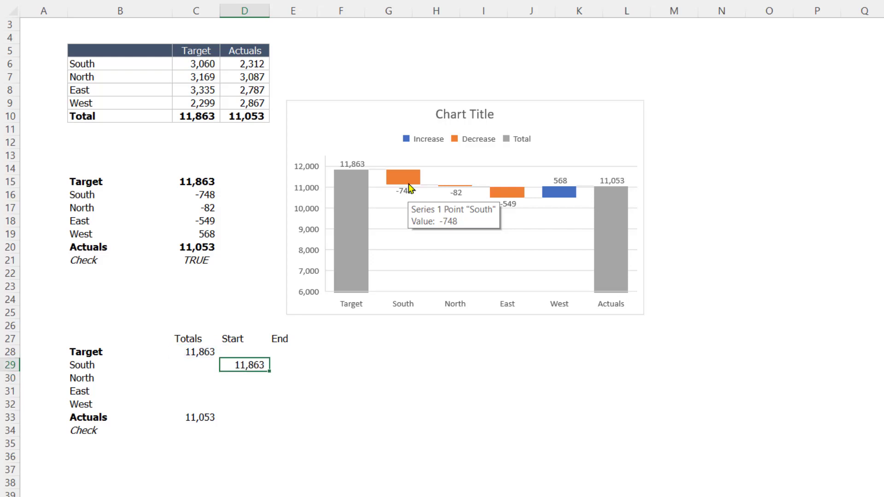
- Calculate South's End value in E29 by adding its variance to its start with =D29+C16
{"action": "key", "text": "Right"}
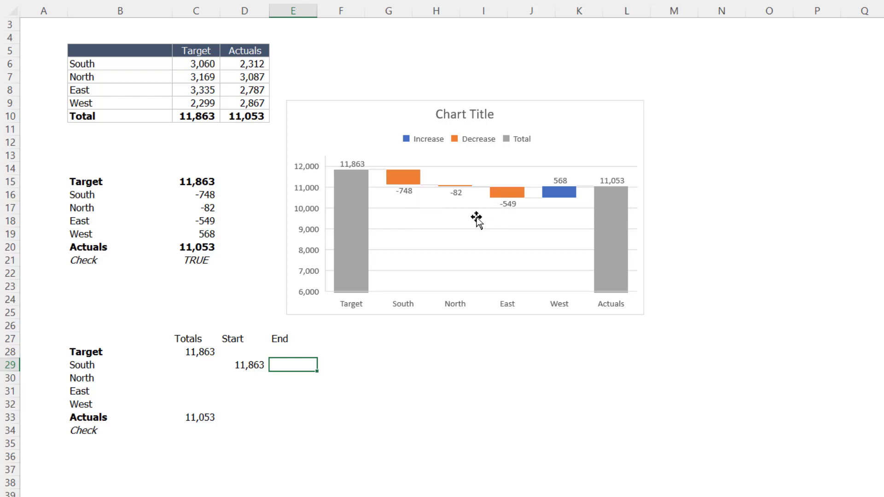
{"action": "type", "text": "="}
{"action": "key", "text": "Left"}
{"action": "type", "text": "+"}
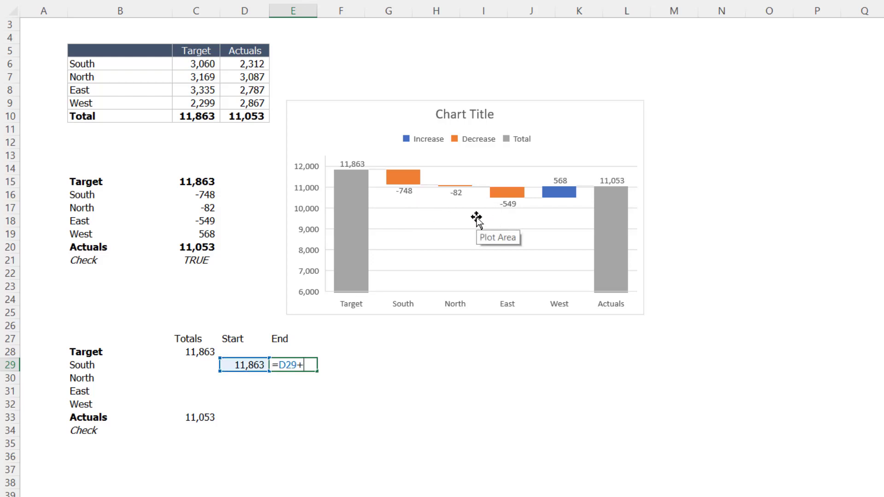
{"action": "left_click", "coordinate": [209, 195]}
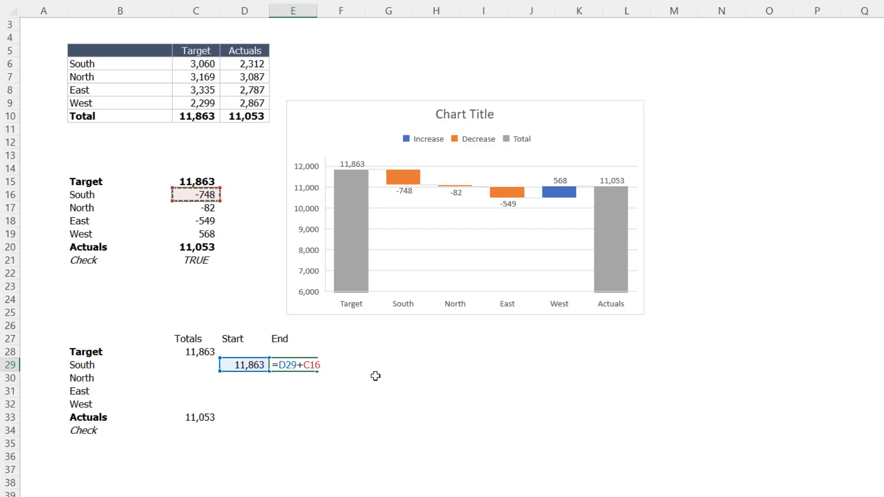
{"action": "key", "text": "Return"}
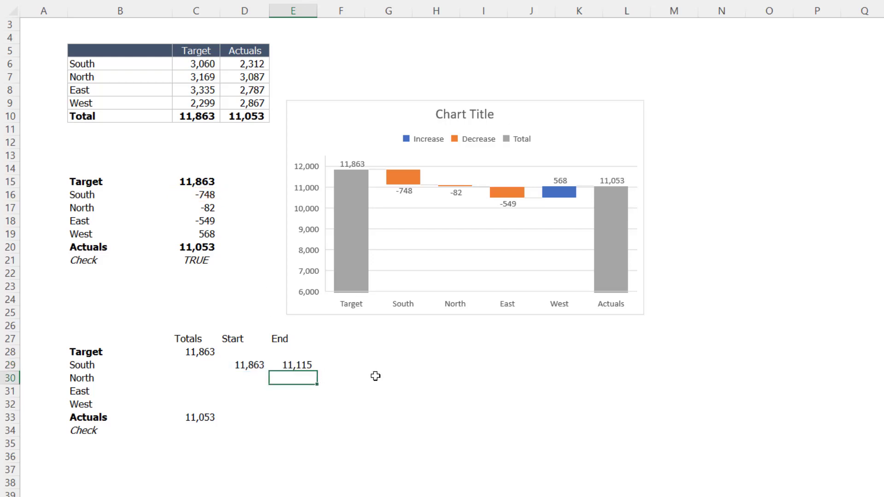
- Set North's Start value in D30 to South's End value with =E29
{"action": "key", "text": "Left"}
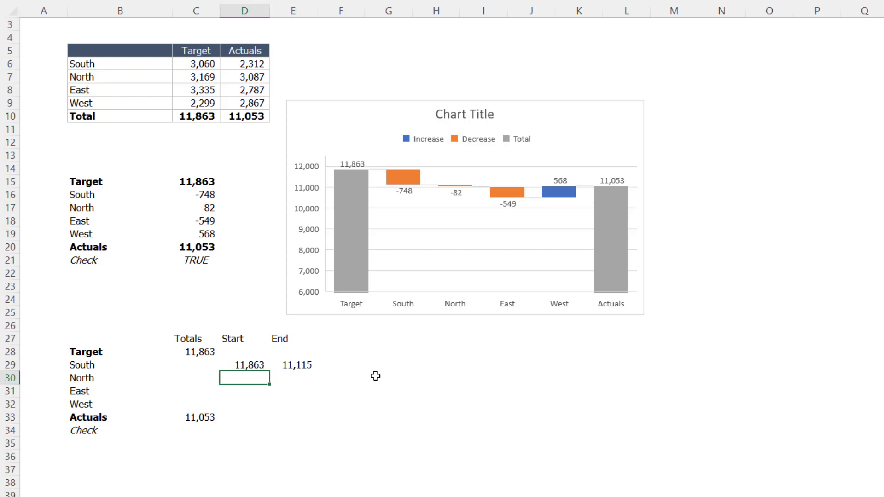
{"action": "type", "text": "="}
{"action": "key", "text": "Up"}
{"action": "key", "text": "Right"}
{"action": "key", "text": "Return"}
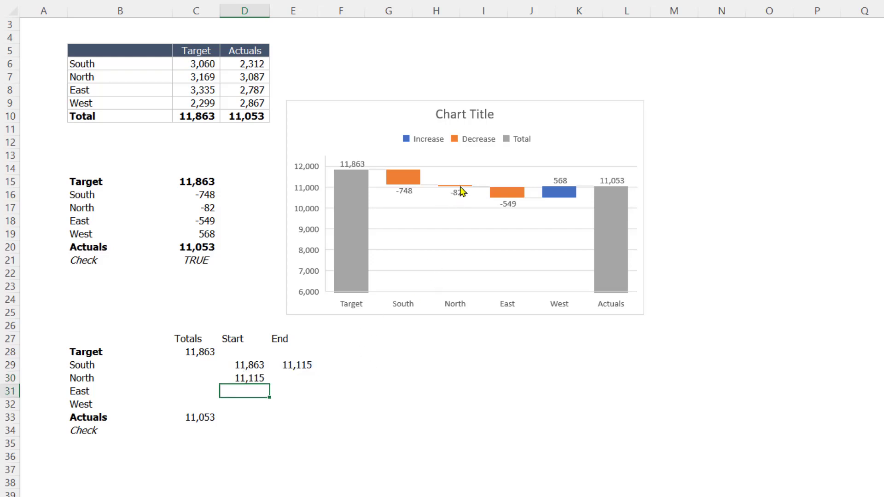
- Calculate North's End value in E30 by adding its variance to its start with =D30+C17
{"action": "left_click", "coordinate": [308, 376]}
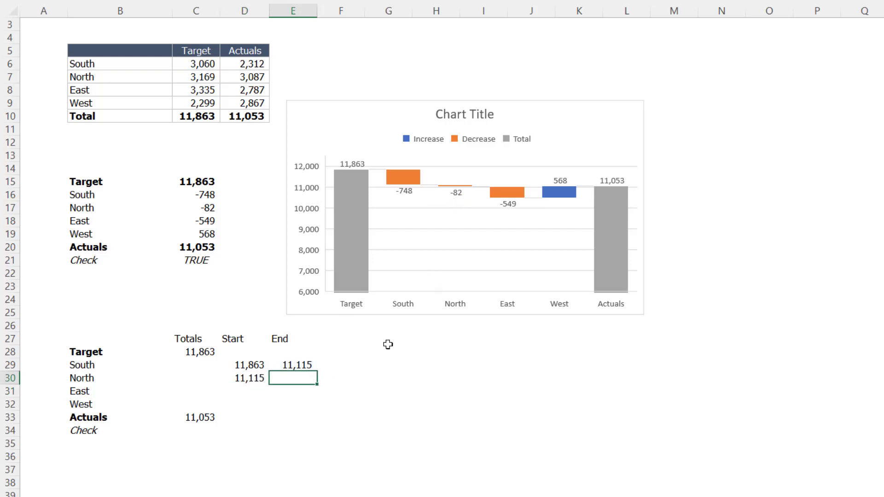
{"action": "type", "text": "="}
{"action": "key", "text": "Left"}
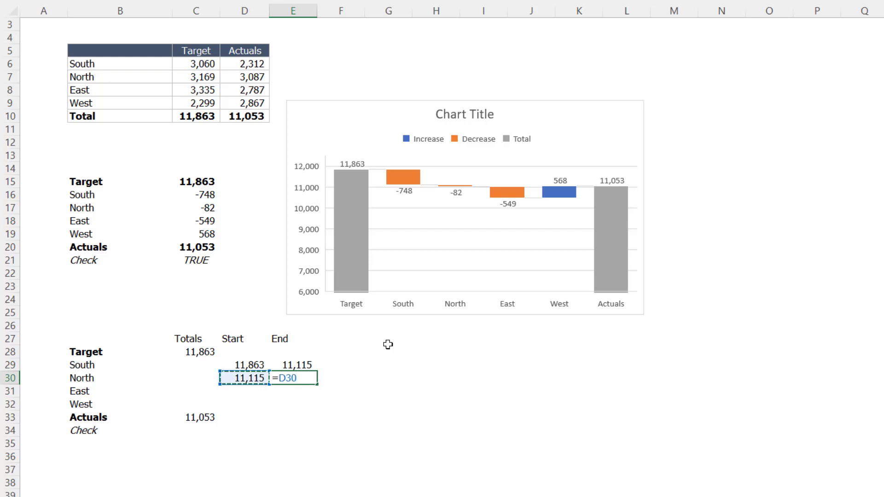
{"action": "type", "text": "+"}
{"action": "left_click", "coordinate": [208, 209]}
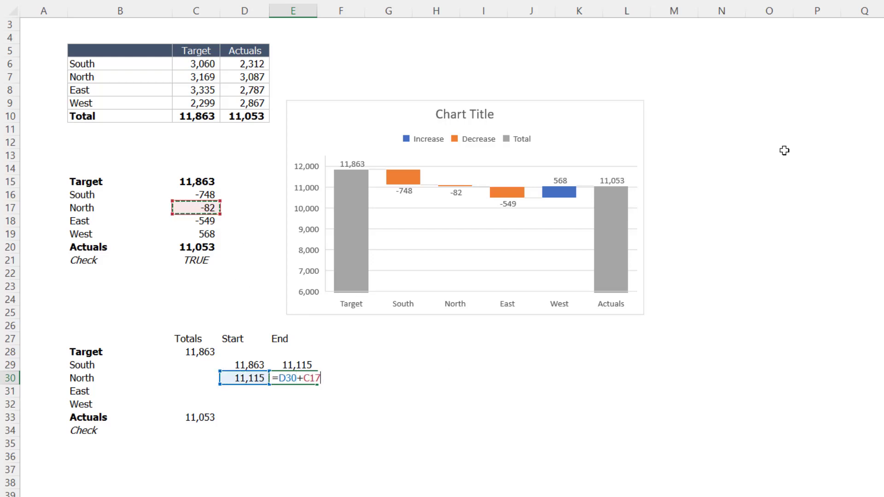
{"action": "key", "text": "Return"}
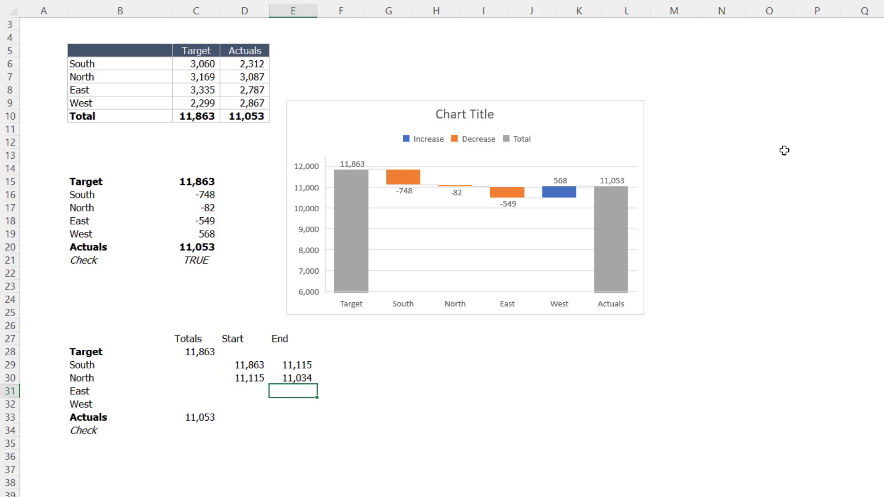
- Copy North's Start and End formulas down to the East row in D31 and E31
{"action": "key", "text": "Left"}
{"action": "key", "text": "Up"}
{"action": "key", "text": "ctrl+c"}
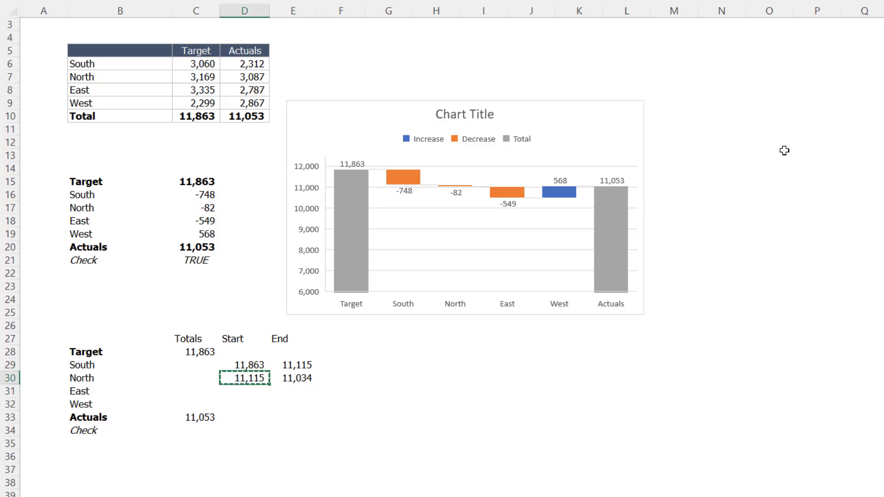
{"action": "key", "text": "Down"}
{"action": "key", "text": "ctrl+v"}
{"action": "key", "text": "Right"}
{"action": "key", "text": "Up"}
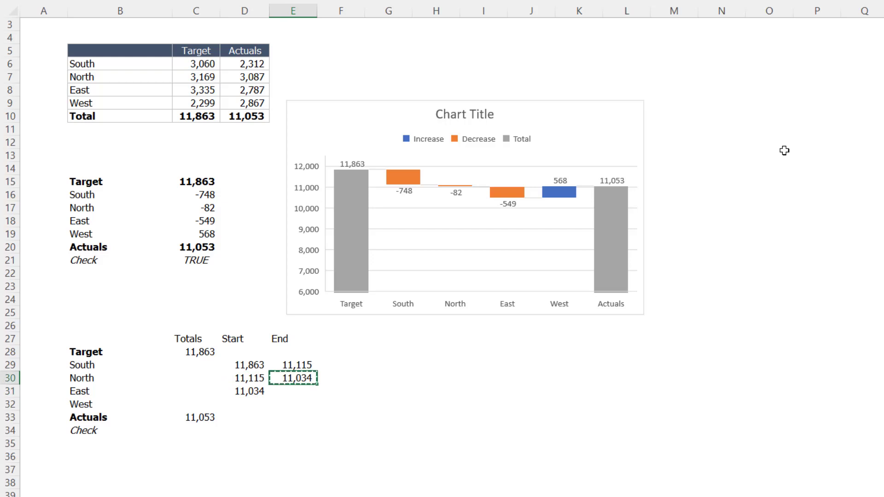
{"action": "key", "text": "ctrl+c"}
{"action": "key", "text": "Down"}
{"action": "key", "text": "ctrl+v"}
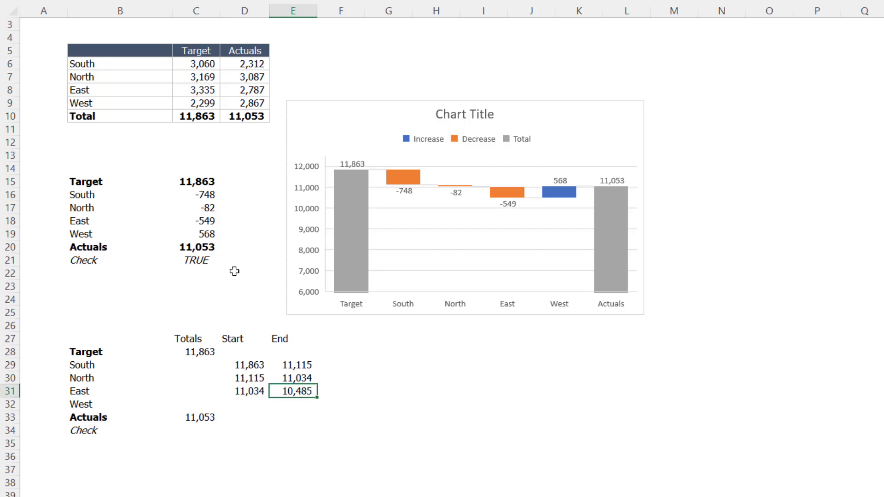
- Copy East's Start and End formulas down to the West row in D32 and E32
{"action": "key", "text": "Left"}
{"action": "key", "text": "ctrl+c"}
{"action": "key", "text": "Down"}
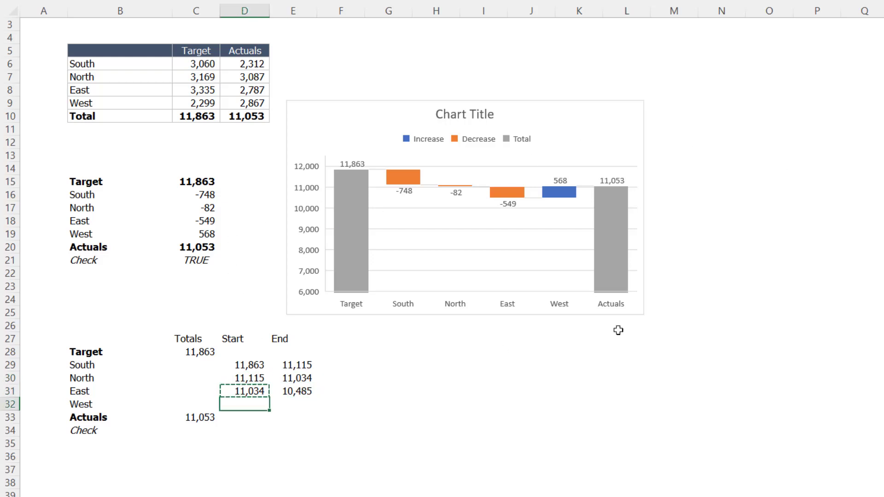
{"action": "key", "text": "ctrl+v"}
{"action": "key", "text": "Right"}
{"action": "key", "text": "Up"}
{"action": "key", "text": "ctrl+c"}
{"action": "key", "text": "Down"}
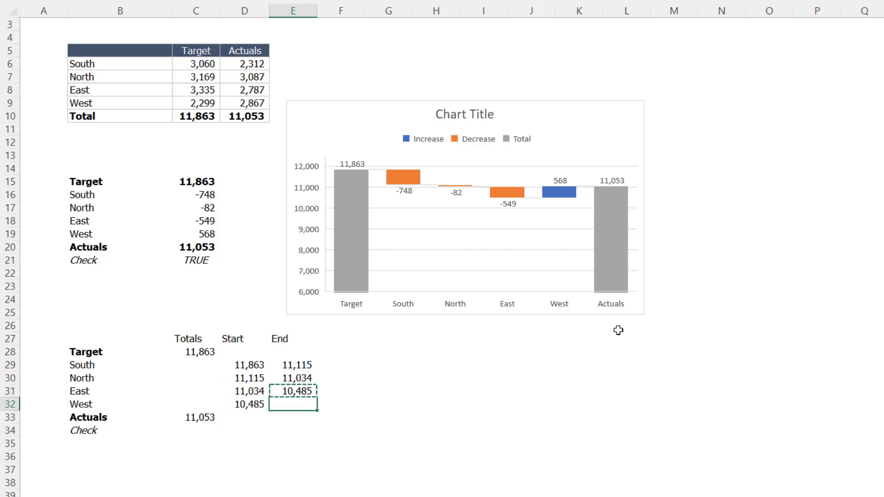
{"action": "key", "text": "ctrl+v"}
{"action": "left_click", "coordinate": [483, 390]}
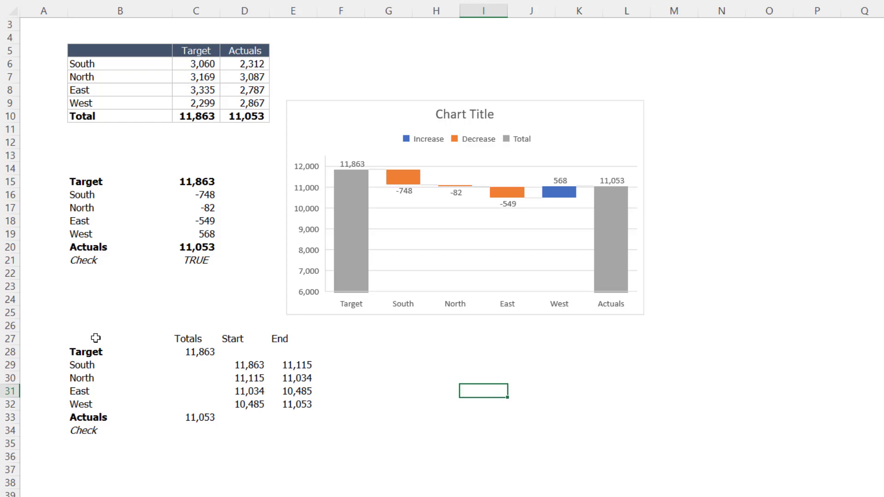
- Insert a 2-D line chart from the second table's range B27:E33, covering Totals, Start and End
{"action": "left_click_drag", "start_coordinate": [92, 336], "coordinate": [274, 410]}
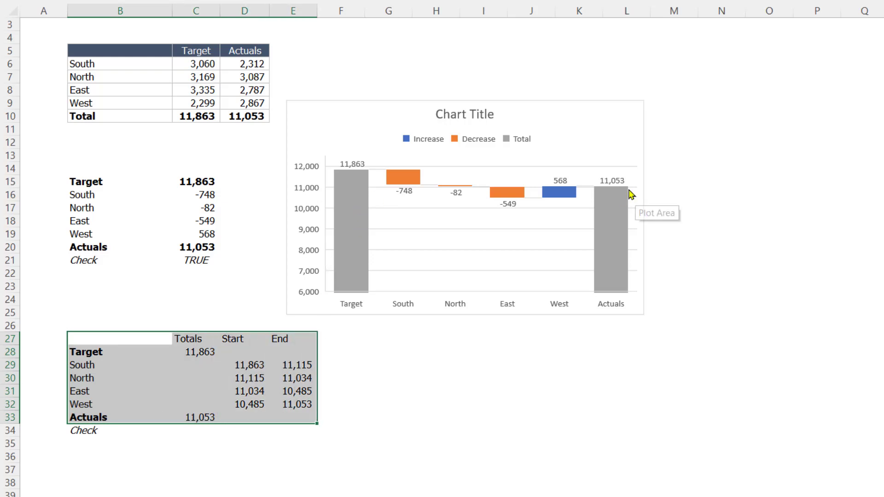
{"action": "mouse_move", "coordinate": [625, 187]}
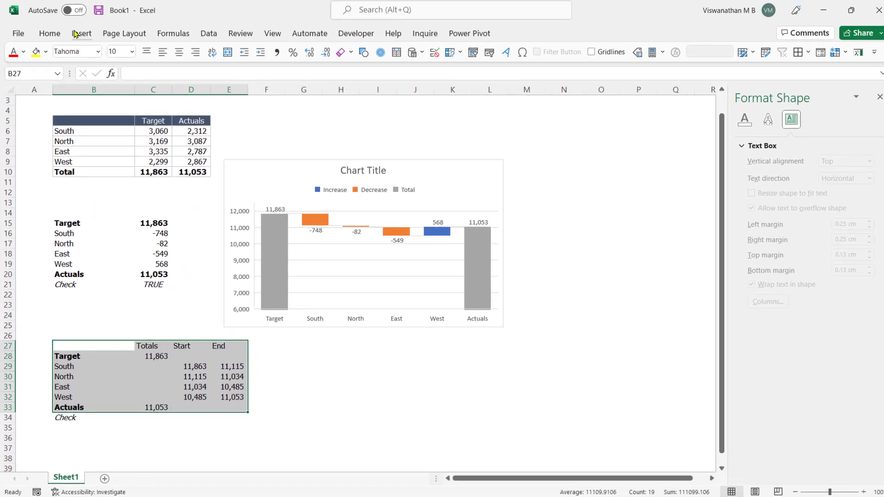
{"action": "left_click", "coordinate": [81, 33]}
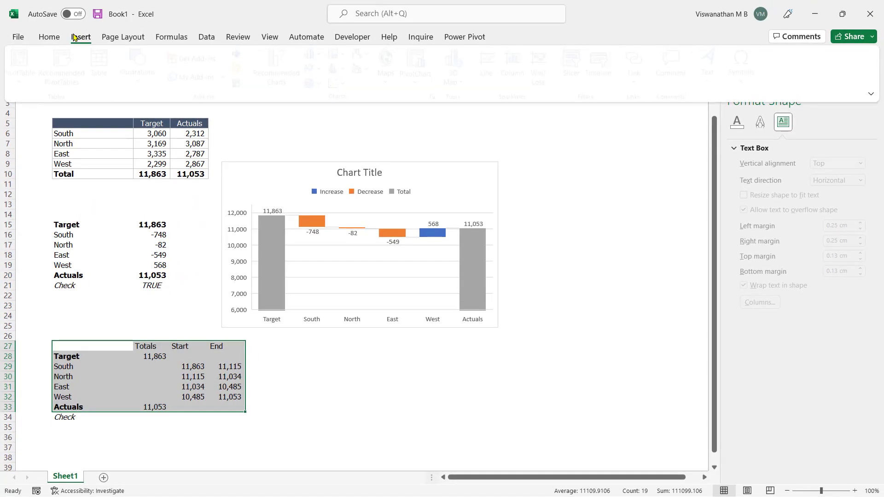
{"action": "left_click", "coordinate": [358, 78]}
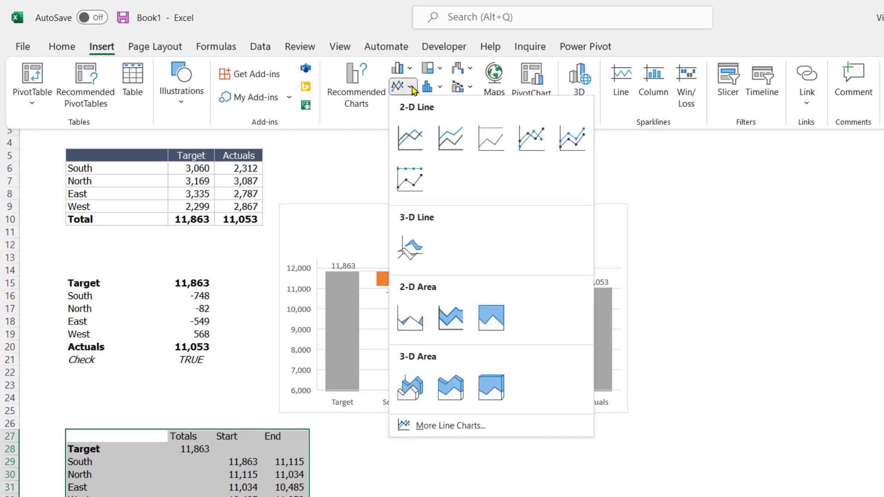
{"action": "left_click", "coordinate": [409, 136]}
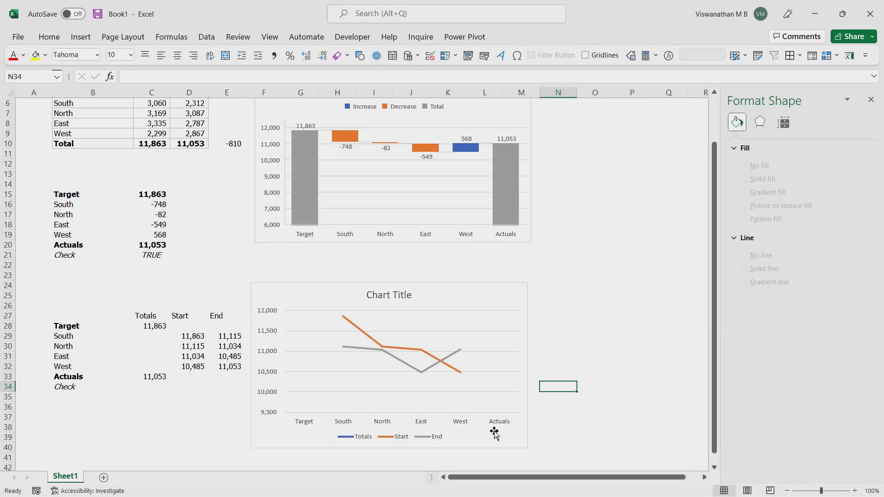
- Compare the line chart and the Totals column, including the blank cells C29:C32, with the total columns in the waterfall chart
{"action": "scroll", "coordinate": [497, 440], "scroll_direction": "up", "scroll_amount": 1}
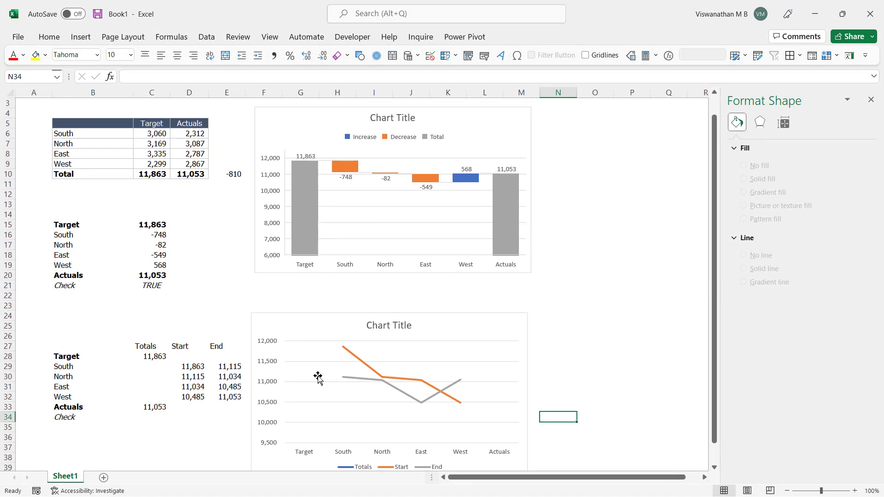
{"action": "scroll", "coordinate": [468, 375], "scroll_direction": "down", "scroll_amount": 1}
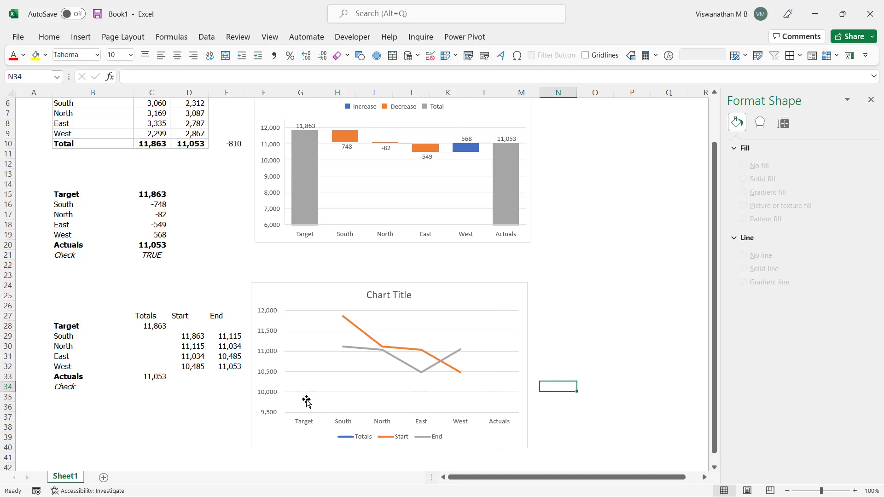
{"action": "left_click_drag", "start_coordinate": [157, 335], "coordinate": [157, 357]}
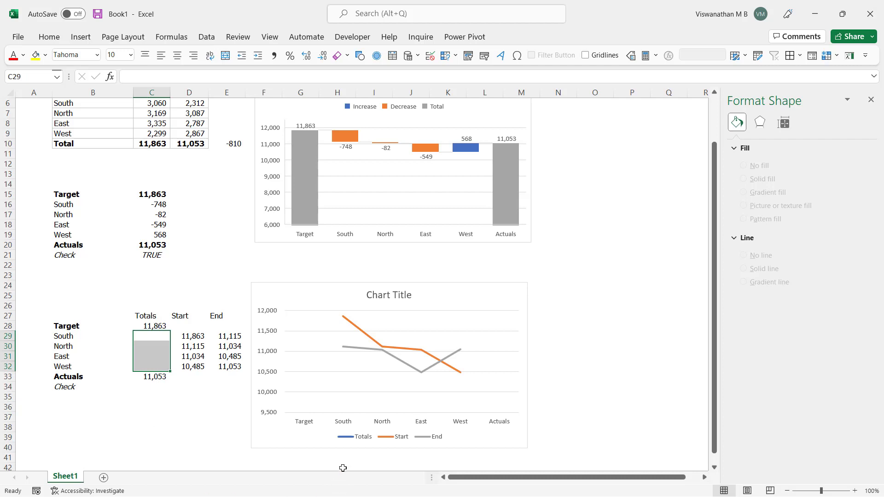
{"action": "left_click", "coordinate": [156, 329]}
{"action": "left_click", "coordinate": [150, 378]}
{"action": "scroll", "coordinate": [274, 224], "scroll_direction": "up", "scroll_amount": 1}
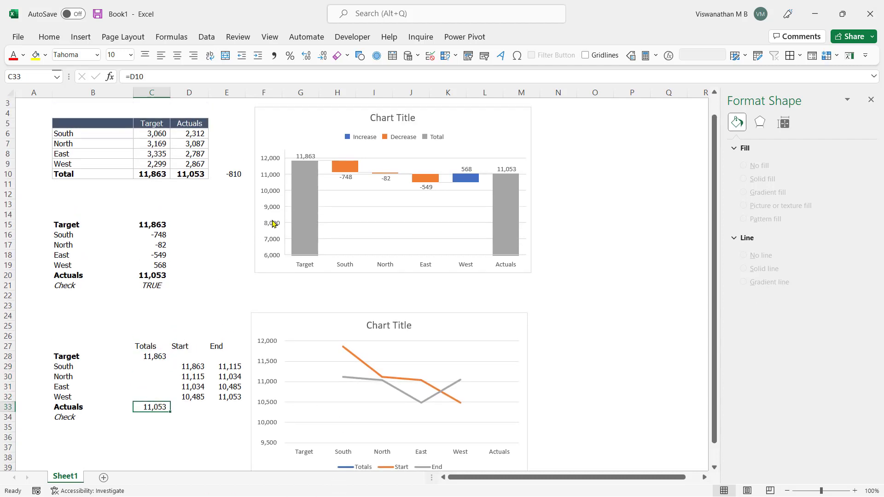
{"action": "left_click", "coordinate": [301, 213]}
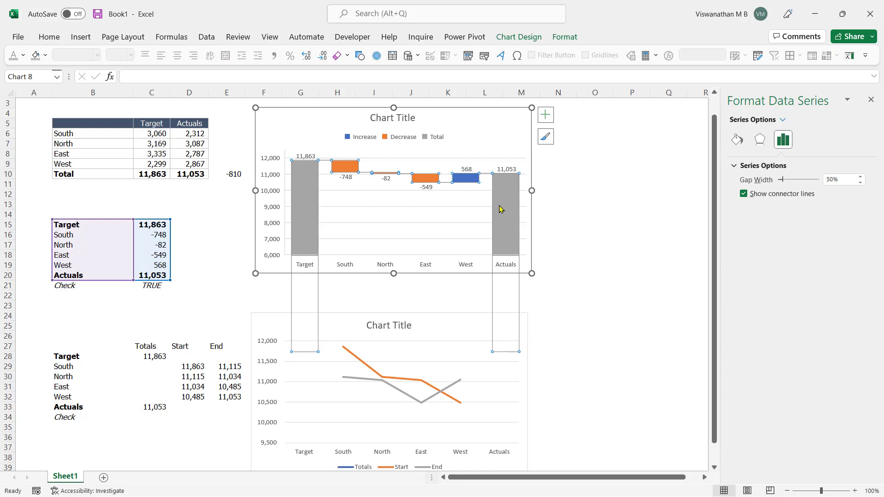
{"action": "right_click", "coordinate": [481, 251]}
{"action": "key", "text": "Escape"}
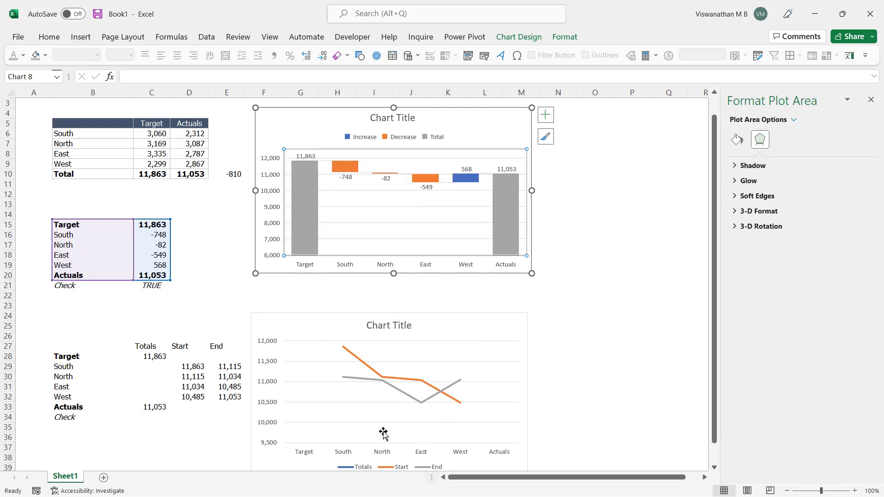
{"action": "scroll", "coordinate": [385, 432], "scroll_direction": "down", "scroll_amount": 1}
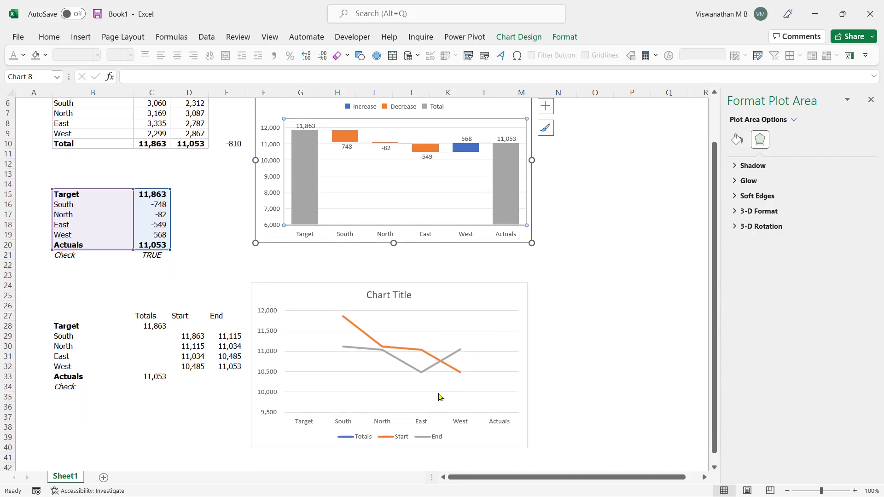
- Change the Totals series of the line chart to Clustered Column, keeping Start and End as lines
{"action": "left_click", "coordinate": [359, 441]}
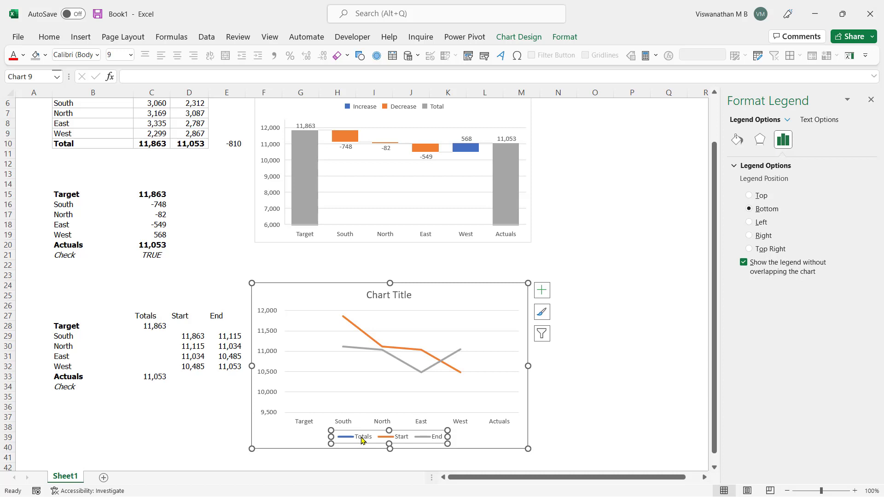
{"action": "left_click", "coordinate": [362, 439]}
{"action": "right_click", "coordinate": [362, 440]}
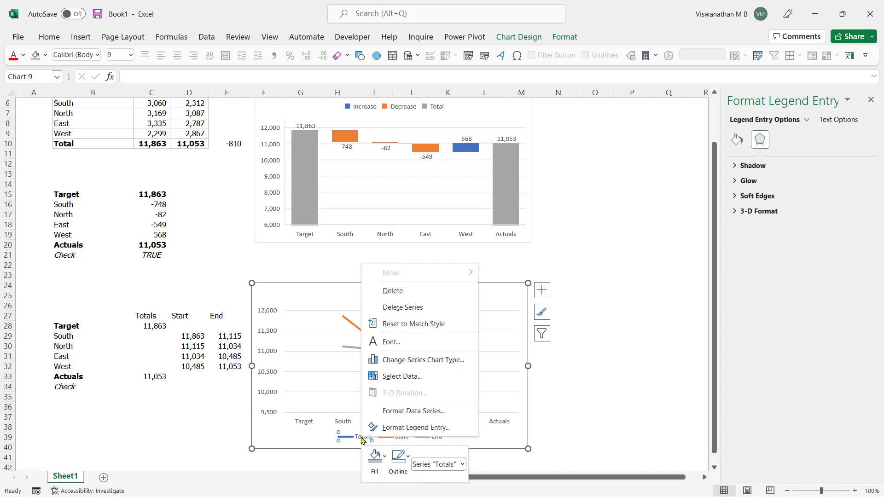
{"action": "left_click", "coordinate": [419, 360]}
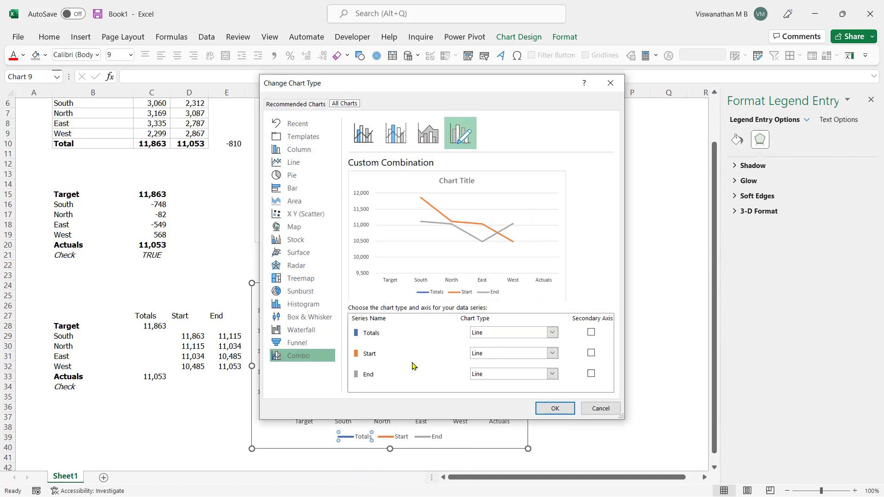
{"action": "left_click", "coordinate": [477, 332]}
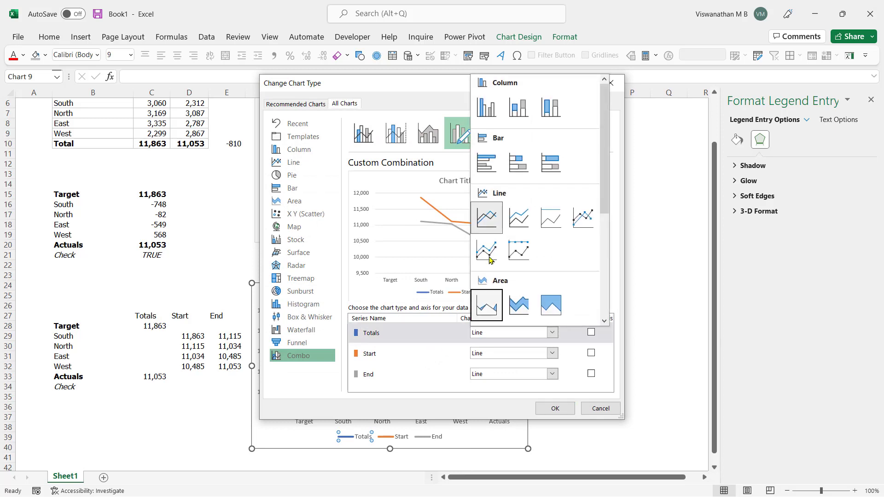
{"action": "left_click", "coordinate": [492, 108]}
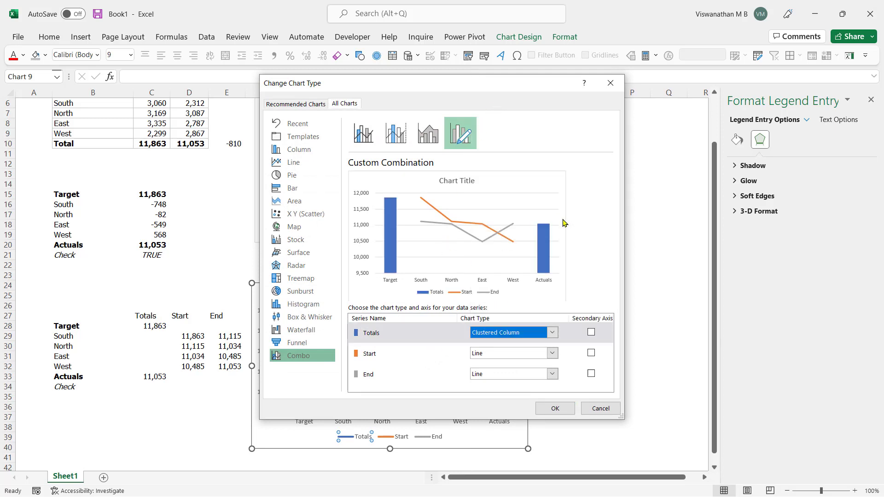
{"action": "left_click", "coordinate": [565, 414]}
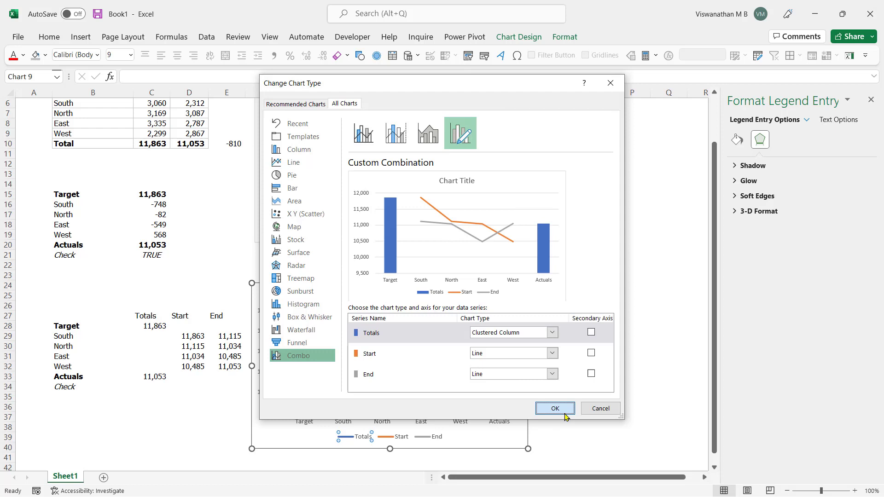
{"action": "left_click", "coordinate": [566, 415]}
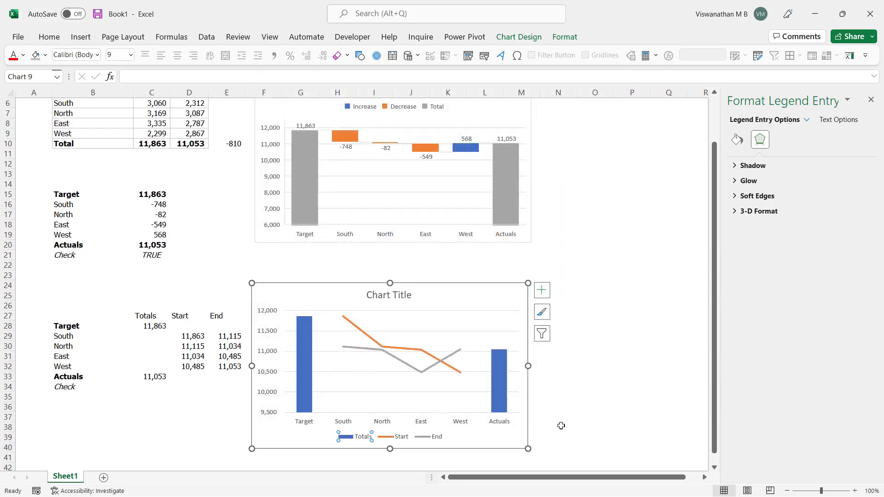
- Fill the Totals columns for Target and Actuals in the combo chart with light gray
{"action": "right_click", "coordinate": [496, 386]}
{"action": "left_click", "coordinate": [508, 401]}
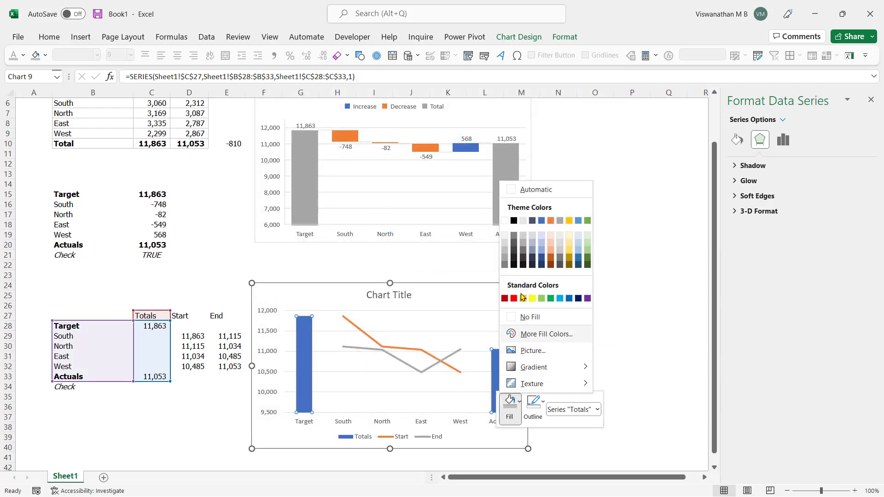
{"action": "left_click", "coordinate": [504, 253]}
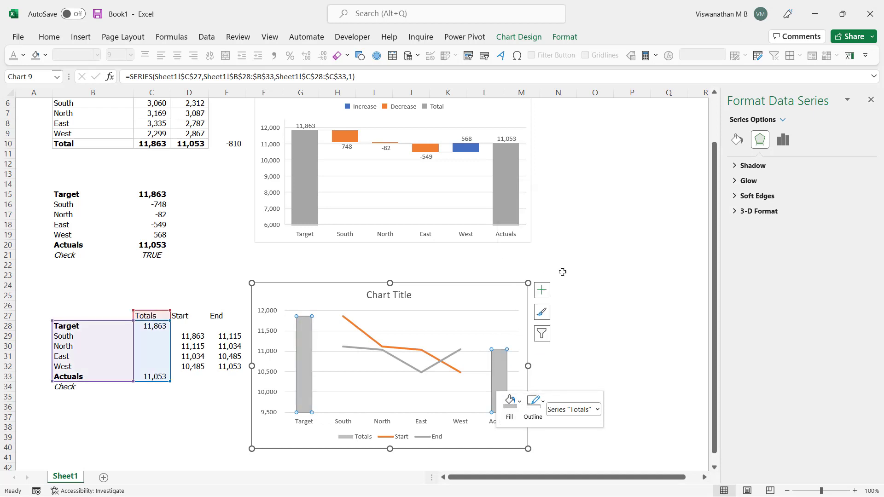
{"action": "left_click", "coordinate": [598, 267]}
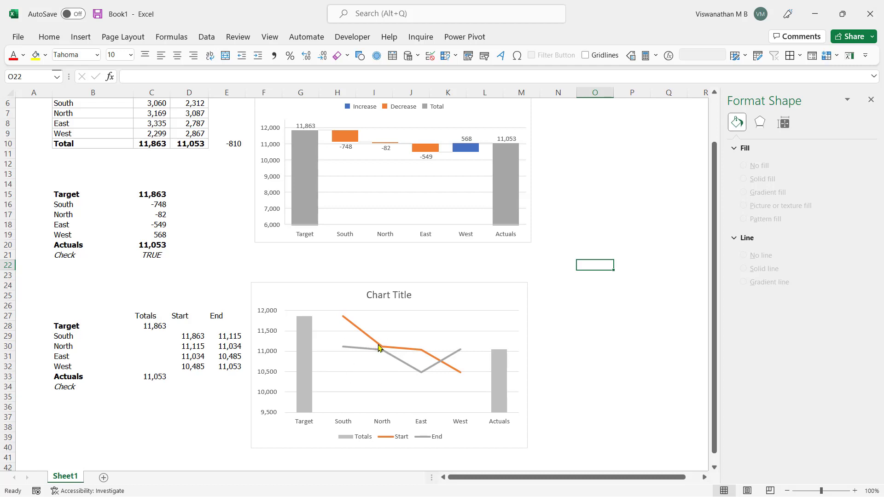
- Add Up/Down Bars between the Start and End lines of the combo chart
{"action": "mouse_move", "coordinate": [380, 348]}
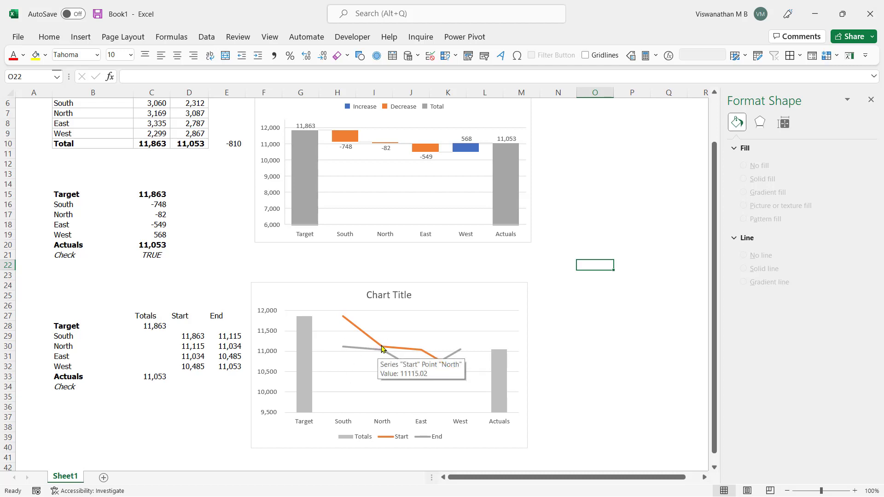
{"action": "left_click", "coordinate": [382, 349]}
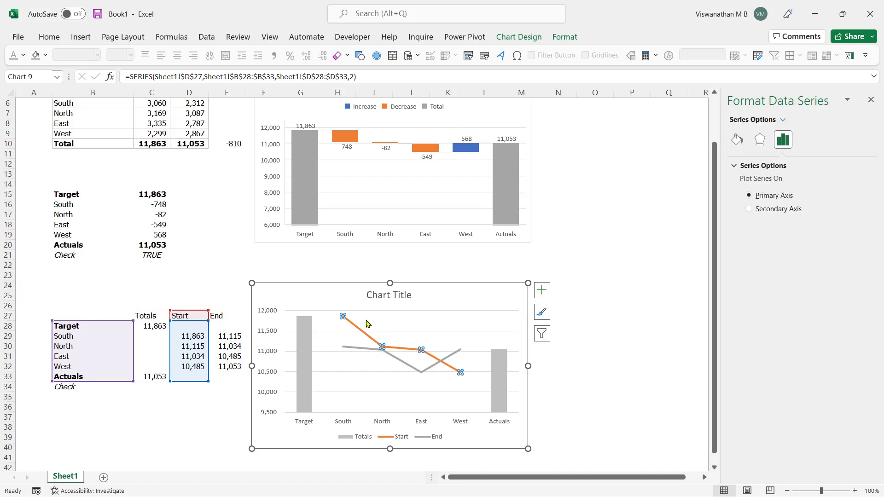
{"action": "left_click", "coordinate": [519, 39]}
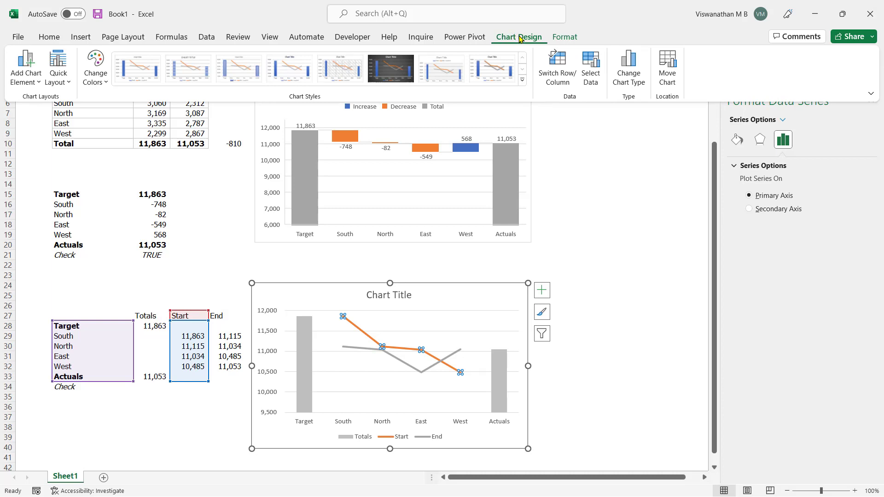
{"action": "left_click", "coordinate": [37, 84]}
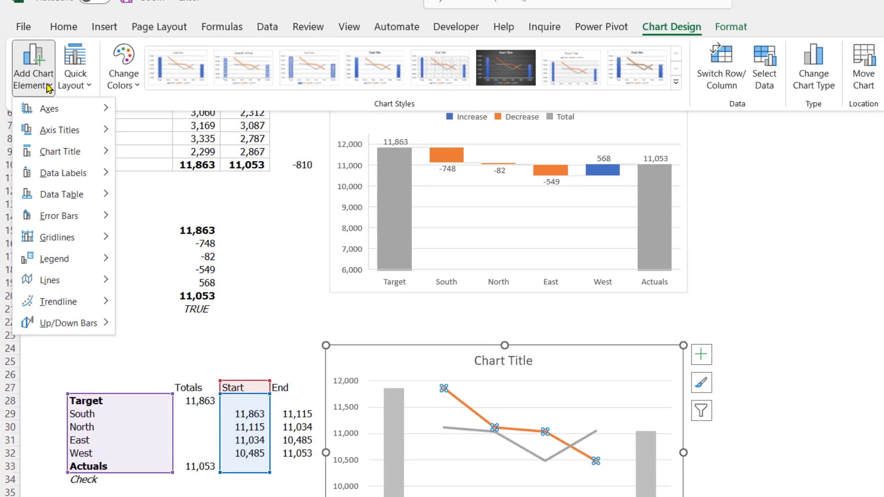
{"action": "mouse_move", "coordinate": [79, 348]}
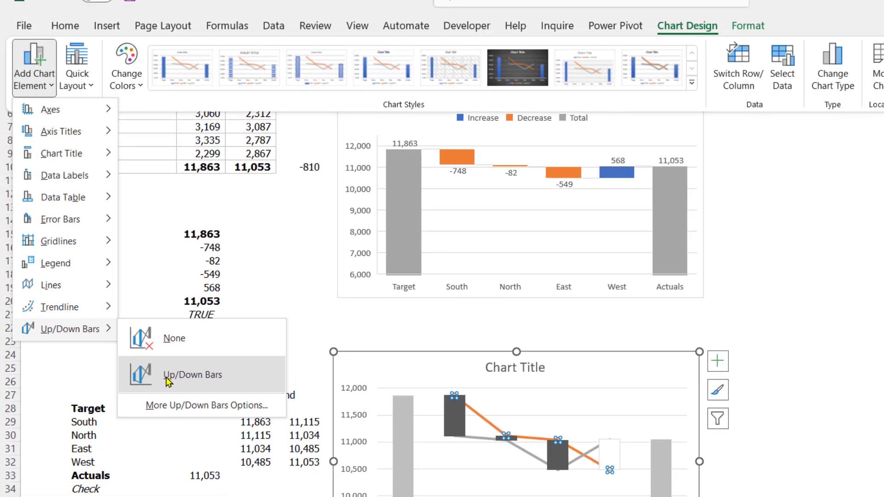
{"action": "left_click", "coordinate": [172, 389]}
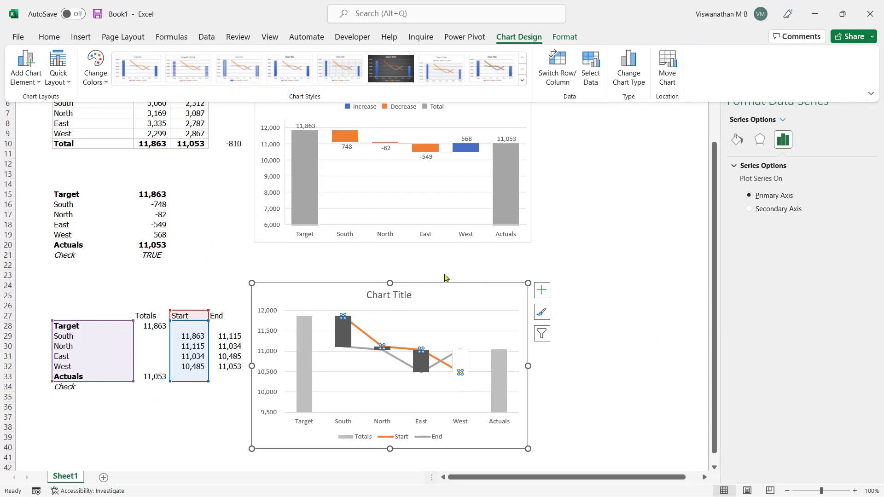
- Fill the down bars for South, North and East in the combo chart with red
{"action": "scroll", "coordinate": [442, 306], "scroll_direction": "up", "scroll_amount": 1}
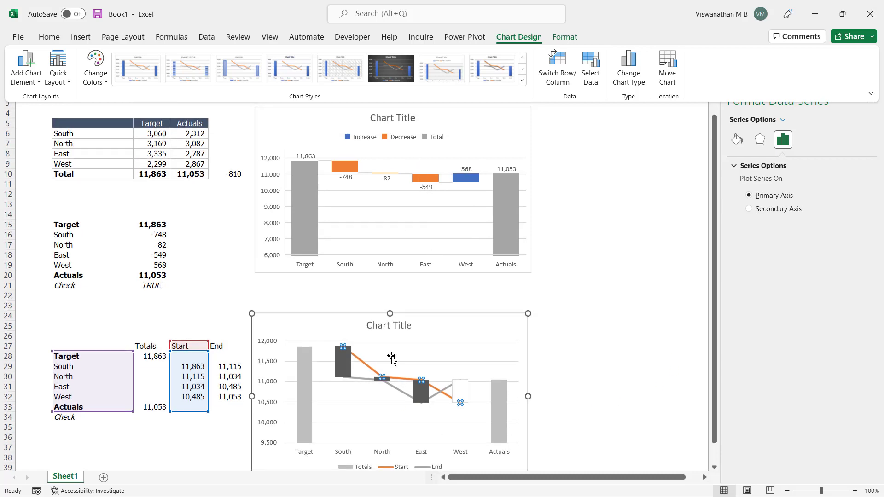
{"action": "left_click", "coordinate": [345, 363]}
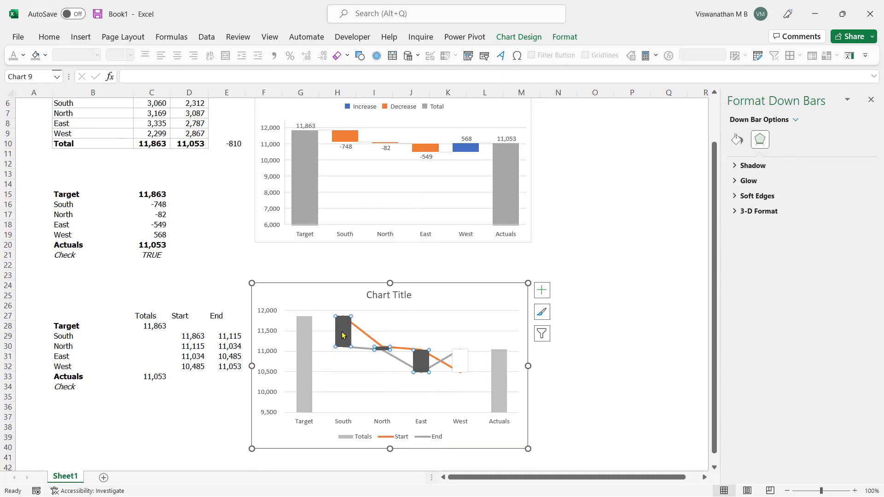
{"action": "right_click", "coordinate": [343, 335]}
{"action": "left_click", "coordinate": [354, 298]}
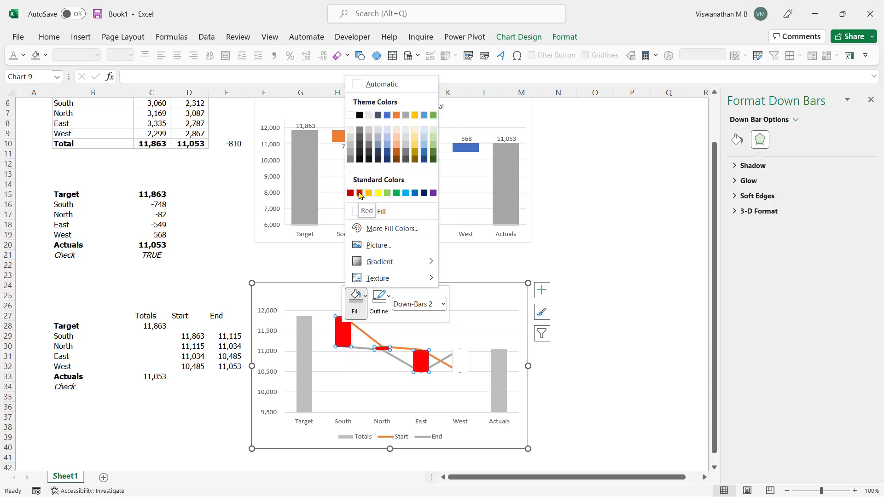
{"action": "left_click", "coordinate": [359, 194]}
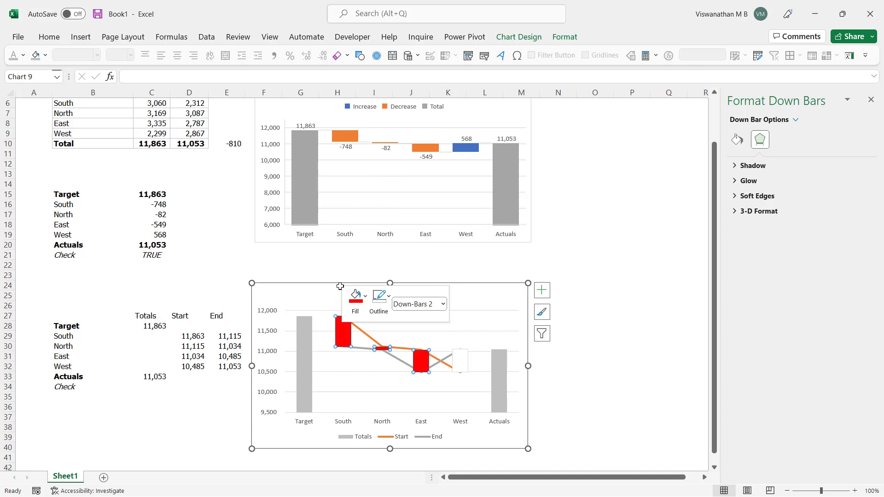
- Fill the up bar for West in the combo chart with green
{"action": "right_click", "coordinate": [459, 361]}
{"action": "left_click", "coordinate": [474, 329]}
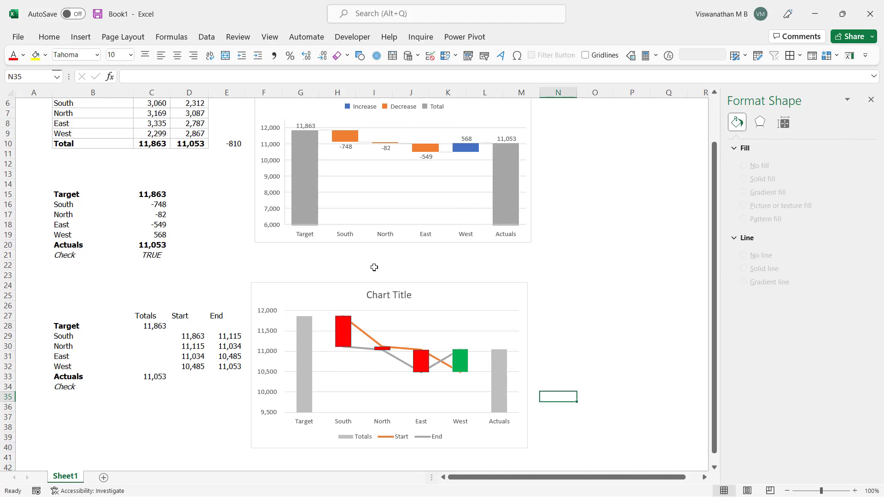
{"action": "scroll", "coordinate": [373, 267], "scroll_direction": "up", "scroll_amount": 1}
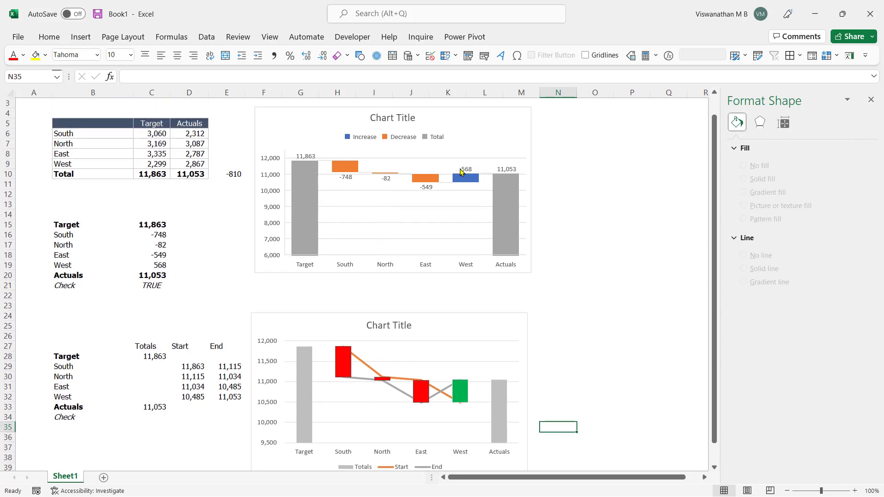
{"action": "scroll", "coordinate": [474, 331], "scroll_direction": "down", "scroll_amount": 1}
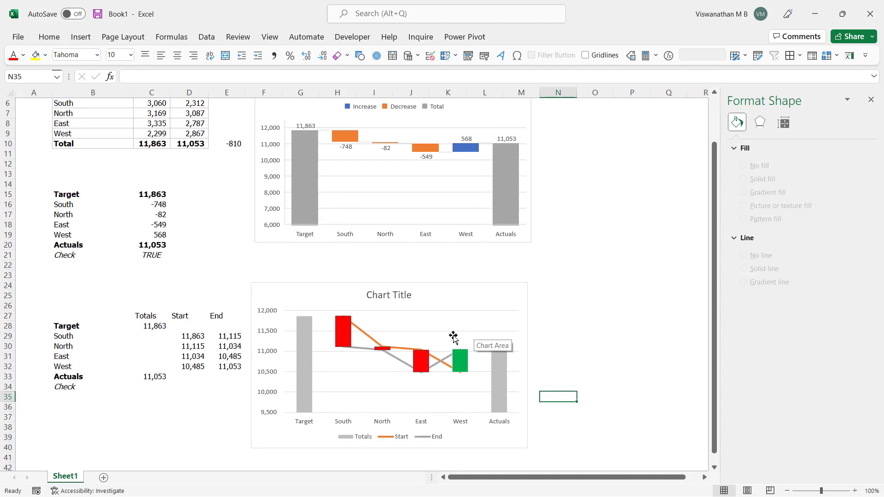
- Remove the lines of the Start and End series in the combo chart so only the Up/Down Bars show
{"action": "left_click", "coordinate": [365, 337]}
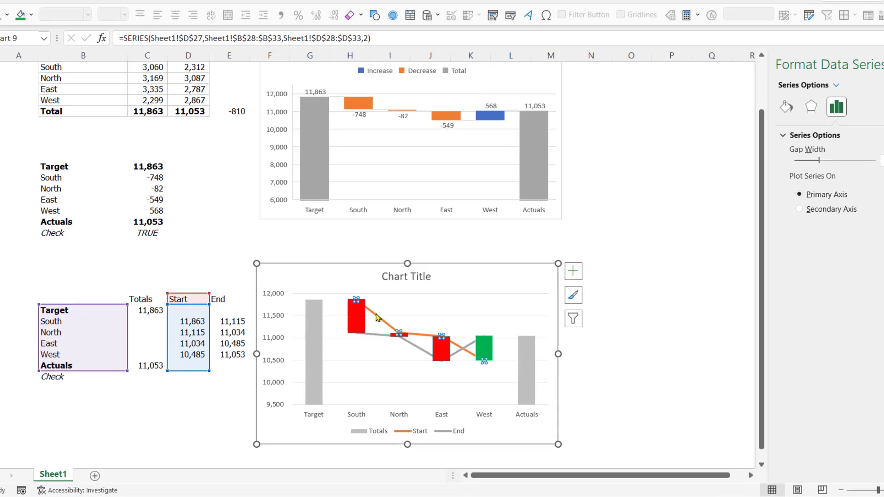
{"action": "mouse_move", "coordinate": [362, 329]}
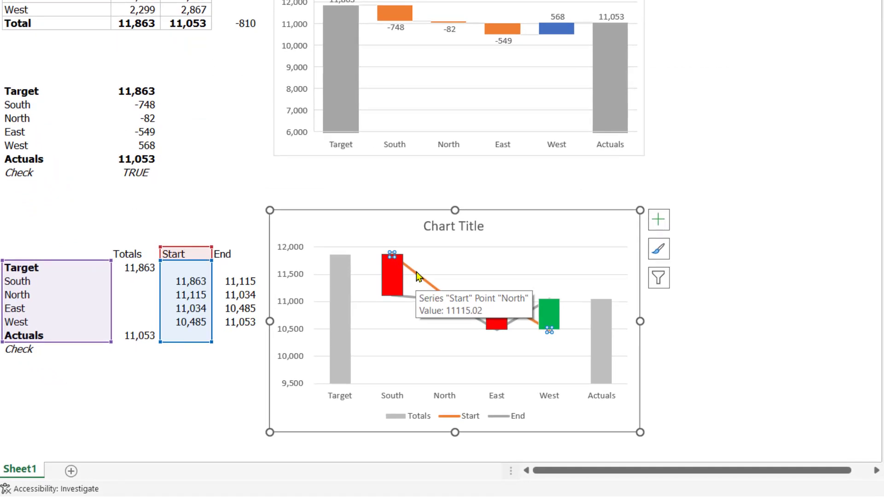
{"action": "right_click", "coordinate": [416, 272]}
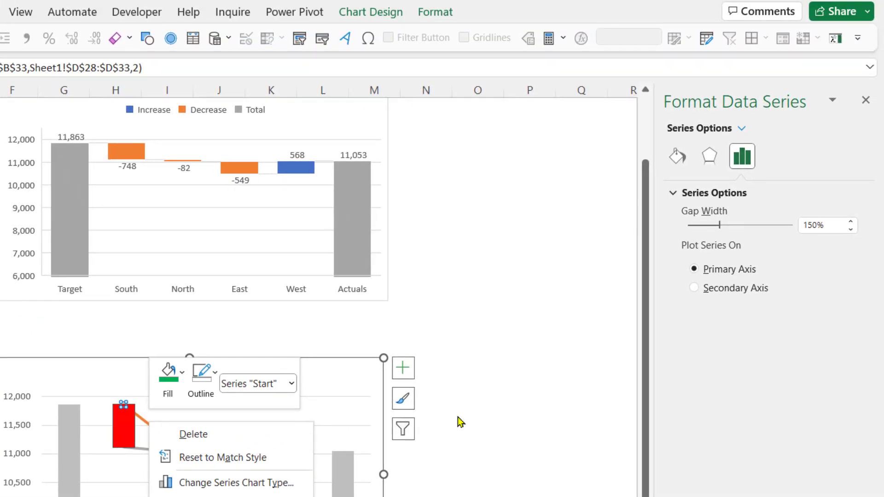
{"action": "left_click", "coordinate": [677, 157]}
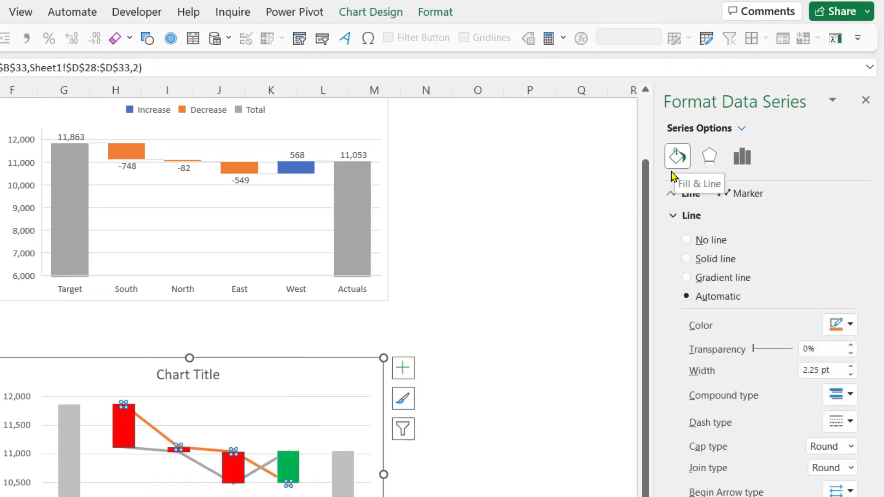
{"action": "left_click", "coordinate": [688, 240]}
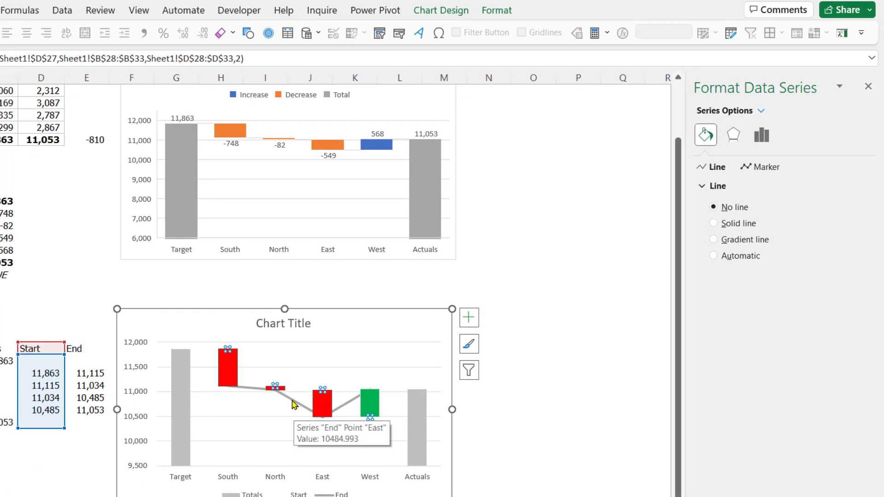
{"action": "left_click", "coordinate": [304, 405]}
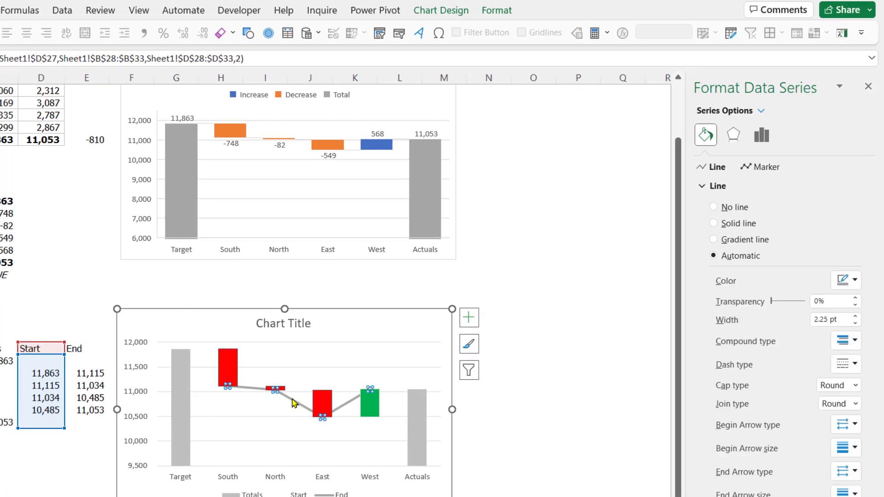
{"action": "left_click", "coordinate": [727, 210]}
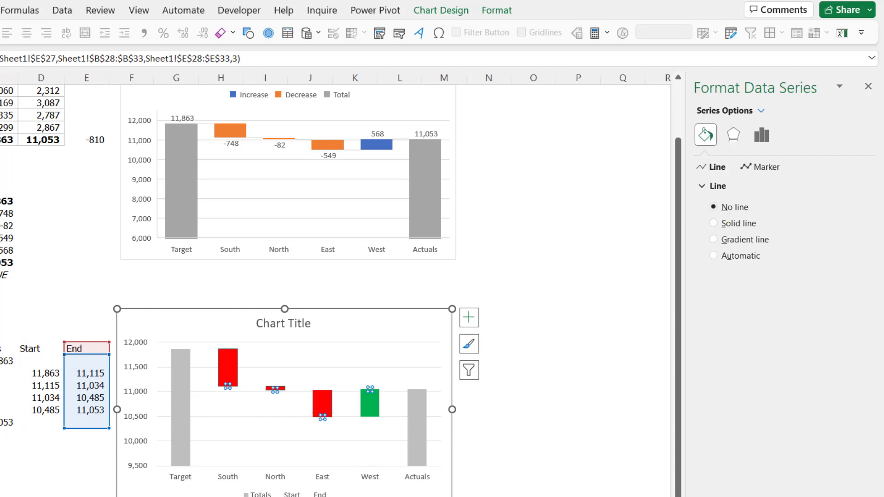
- Delete the combo chart's legend and change its title to "Variance Analysis"
{"action": "left_click", "coordinate": [326, 492]}
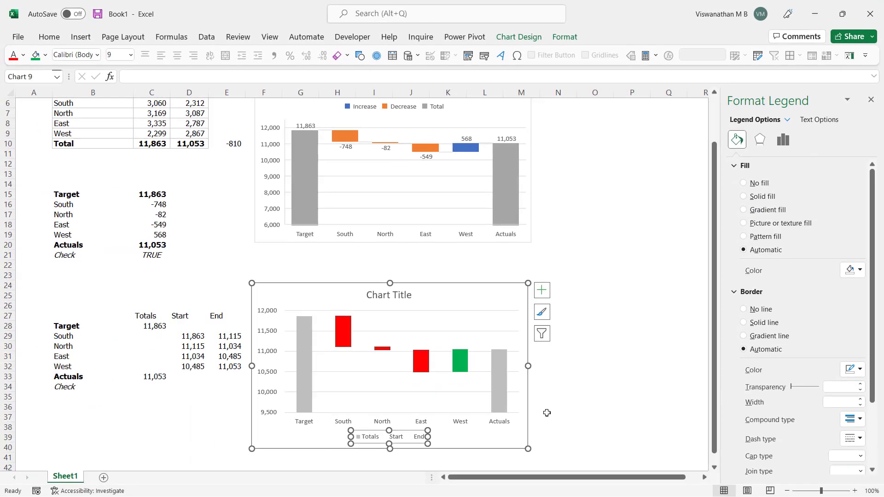
{"action": "key", "text": "Delete"}
{"action": "left_click", "coordinate": [405, 296]}
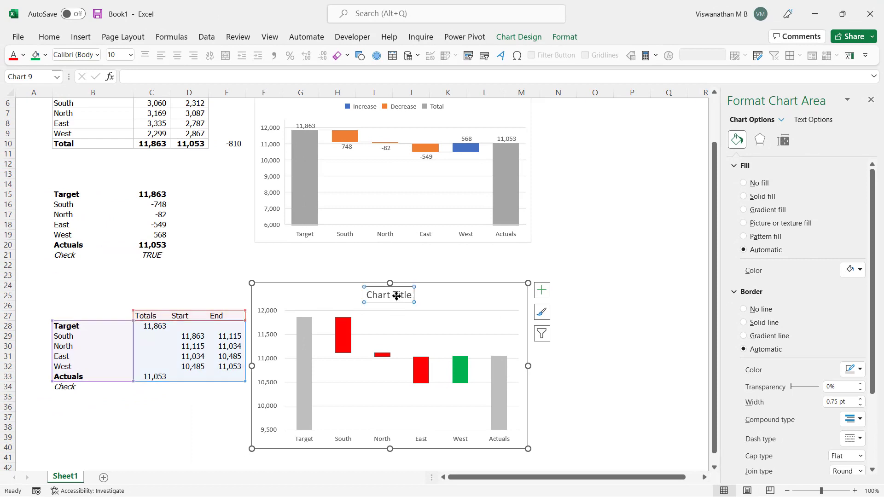
{"action": "left_click", "coordinate": [418, 296]}
{"action": "left_click_drag", "start_coordinate": [418, 296], "coordinate": [367, 300]}
{"action": "type", "text": "Variance Analysis"}
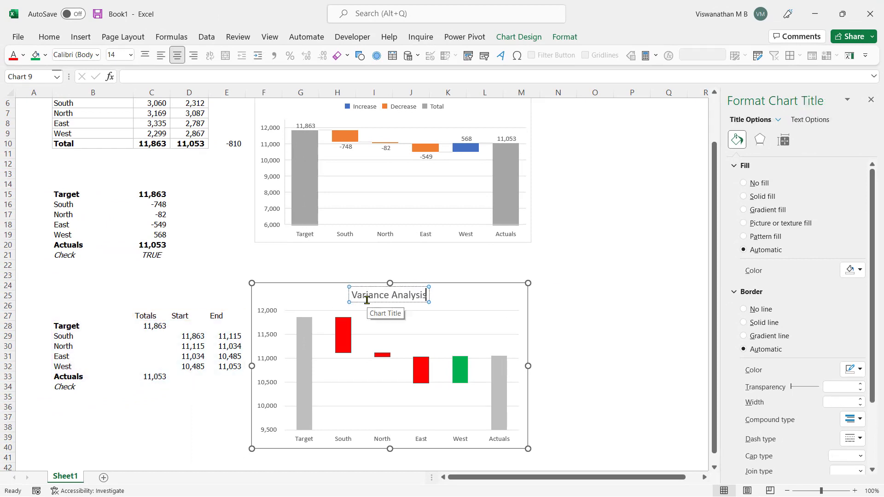
{"action": "left_click", "coordinate": [632, 345]}
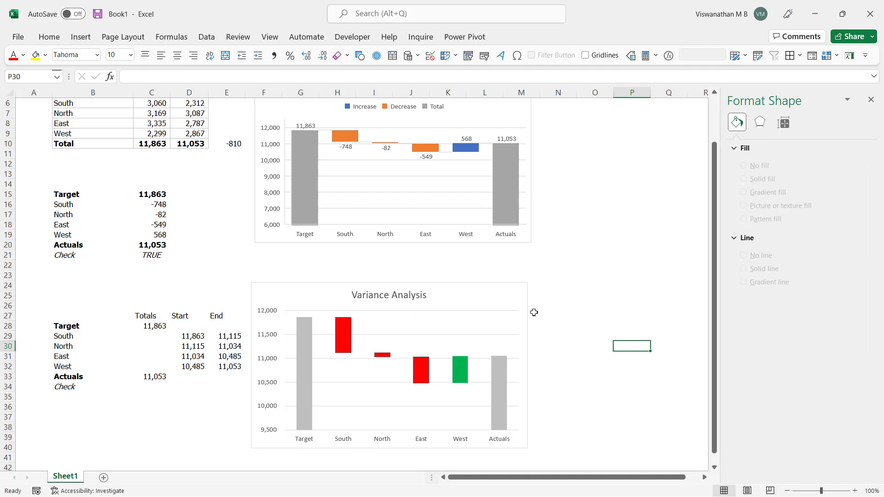
- Move the Variance Analysis title to the upper-left corner of its chart
{"action": "scroll", "coordinate": [534, 312], "scroll_direction": "up", "scroll_amount": 1}
{"action": "left_click", "coordinate": [417, 330]}
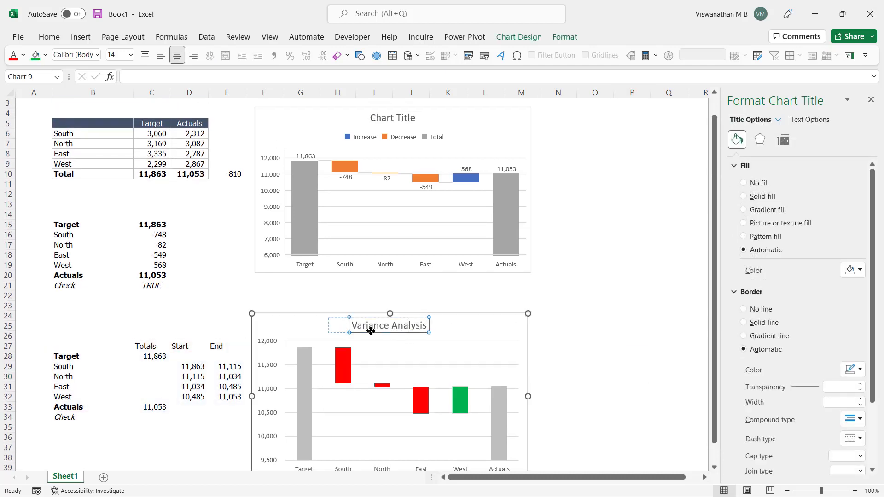
{"action": "left_click_drag", "start_coordinate": [370, 330], "coordinate": [299, 332]}
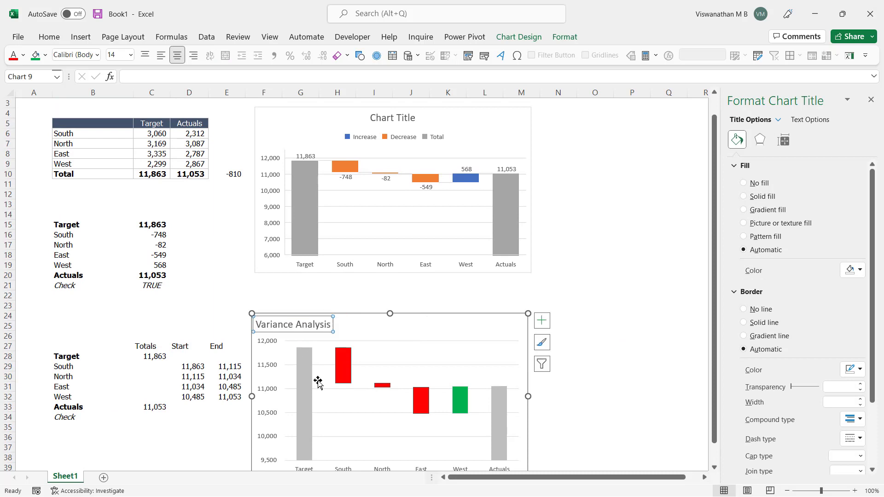
- Rotate the category axis labels of the Variance Analysis chart by 270°
{"action": "scroll", "coordinate": [416, 301], "scroll_direction": "down", "scroll_amount": 2}
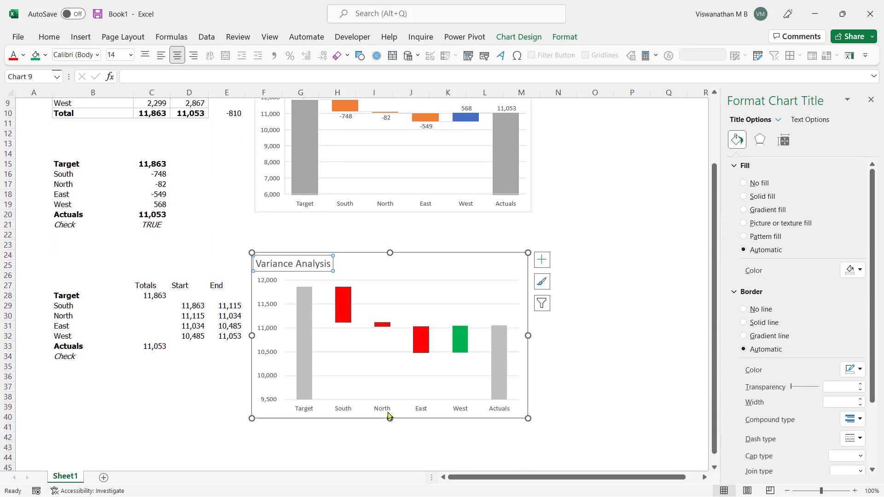
{"action": "left_click", "coordinate": [384, 410]}
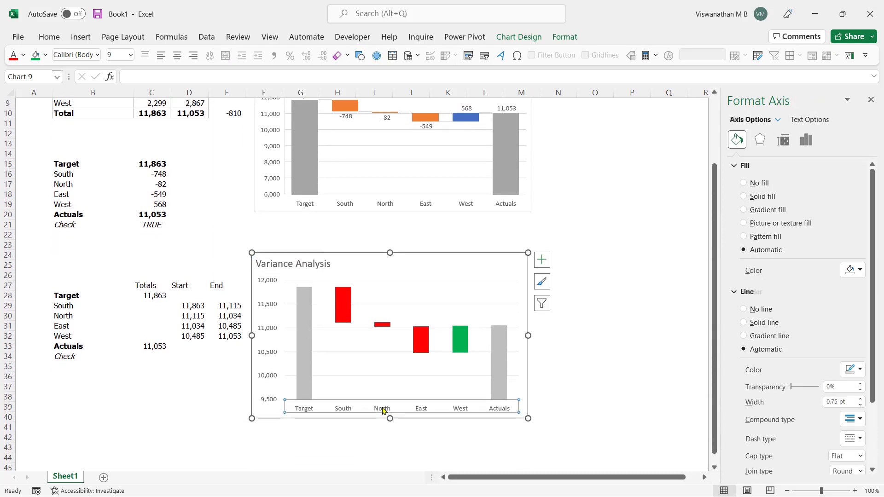
{"action": "left_click", "coordinate": [784, 140]}
{"action": "left_click", "coordinate": [826, 198]}
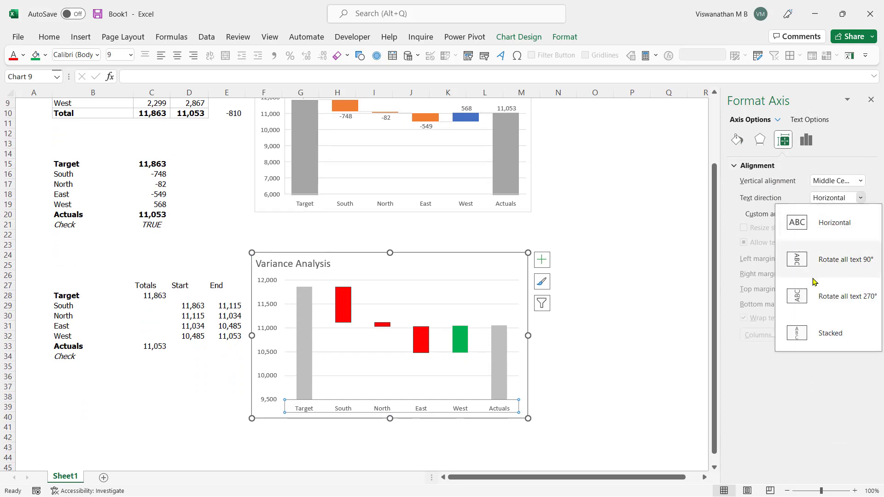
{"action": "left_click", "coordinate": [813, 282]}
{"action": "left_click", "coordinate": [668, 306]}
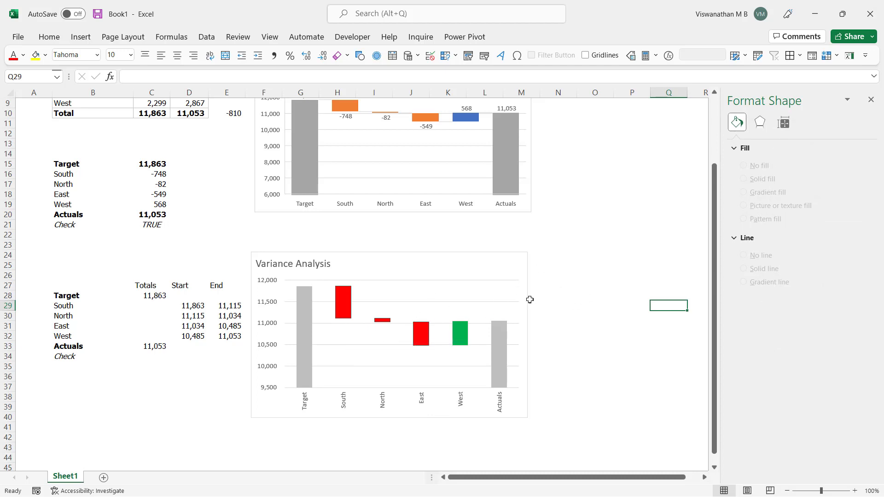
{"action": "left_click", "coordinate": [267, 316]}
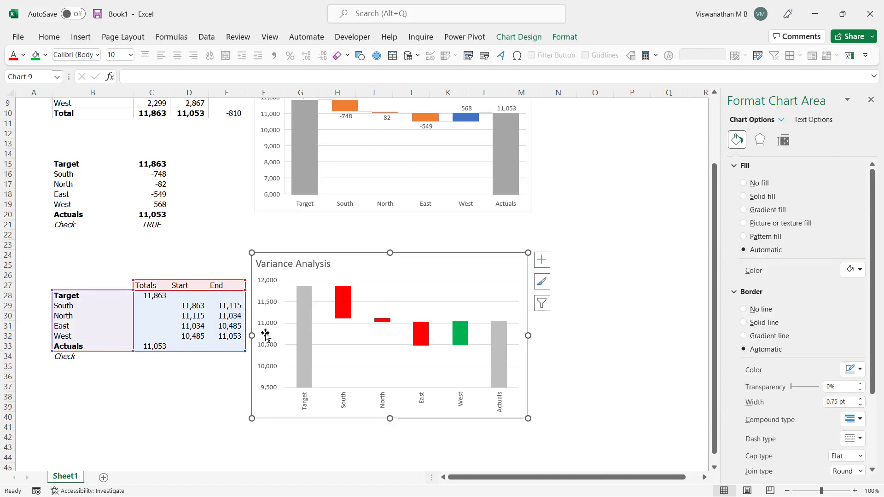
{"action": "left_click", "coordinate": [272, 348]}
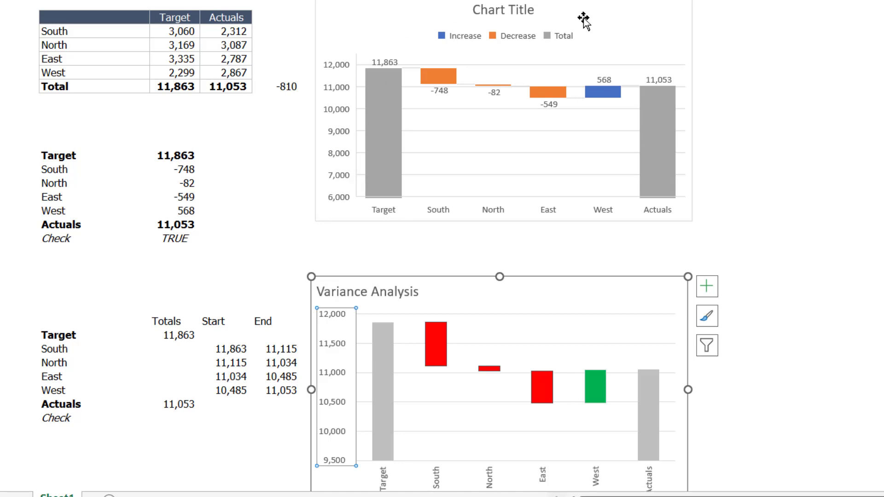
- Enter 3 in cell P8 and multiply the Target and Actuals values for South to West by it, using Paste Special with Values and Multiply
{"action": "left_click", "coordinate": [830, 61]}
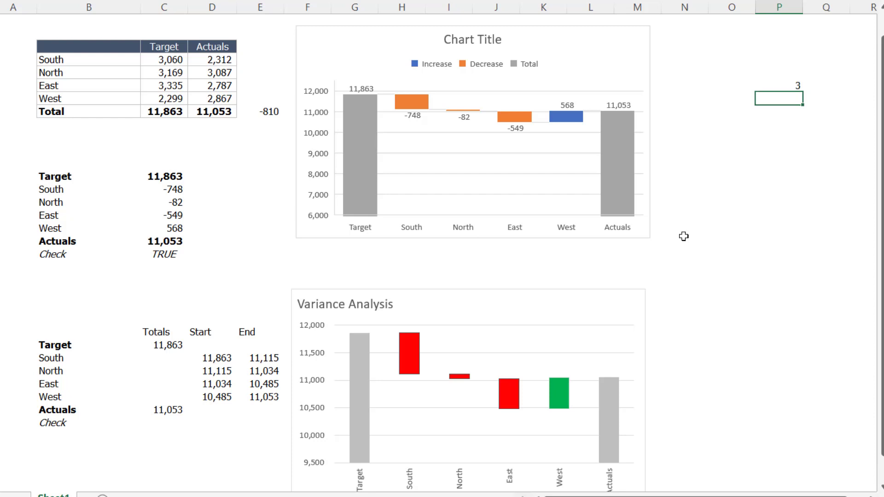
{"action": "key", "text": "ctrl+c"}
{"action": "left_click_drag", "start_coordinate": [173, 63], "coordinate": [216, 101]}
{"action": "right_click", "coordinate": [199, 82]}
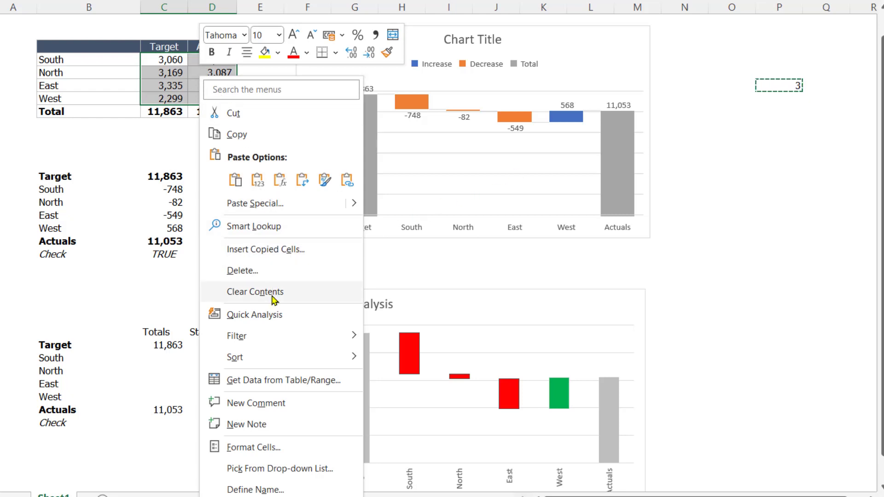
{"action": "left_click", "coordinate": [232, 204]}
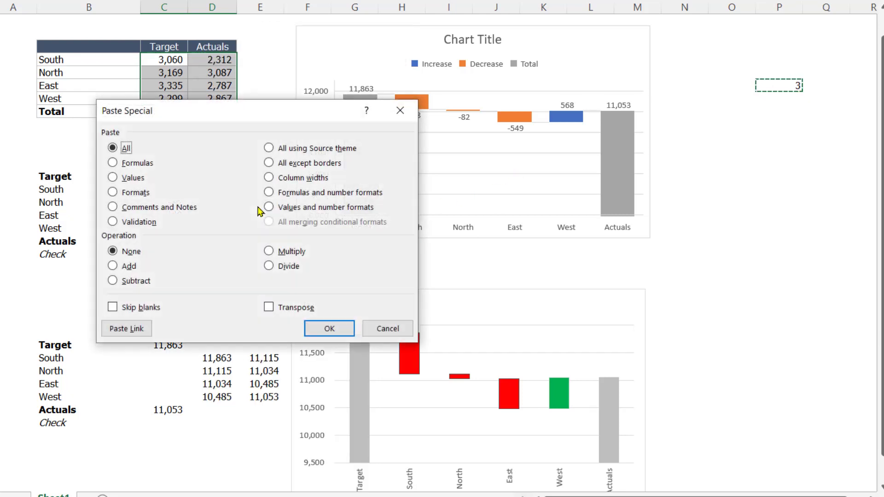
{"action": "left_click", "coordinate": [123, 179]}
{"action": "left_click", "coordinate": [286, 252]}
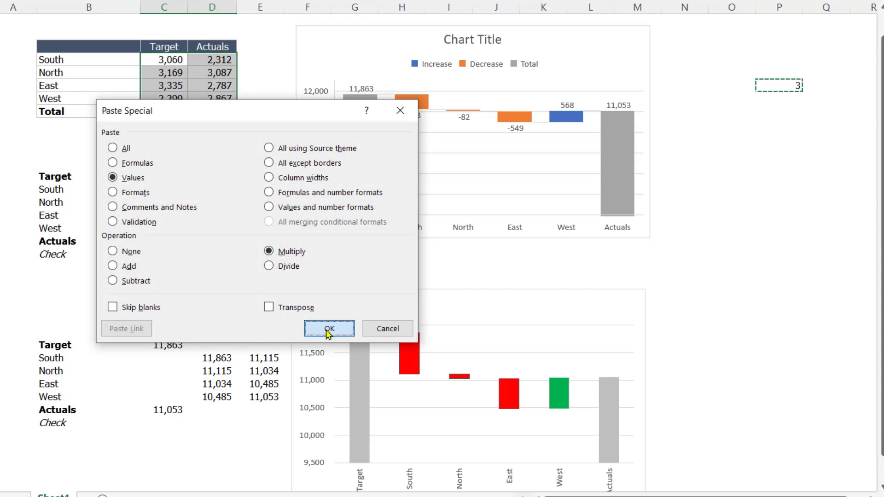
{"action": "left_click", "coordinate": [329, 329]}
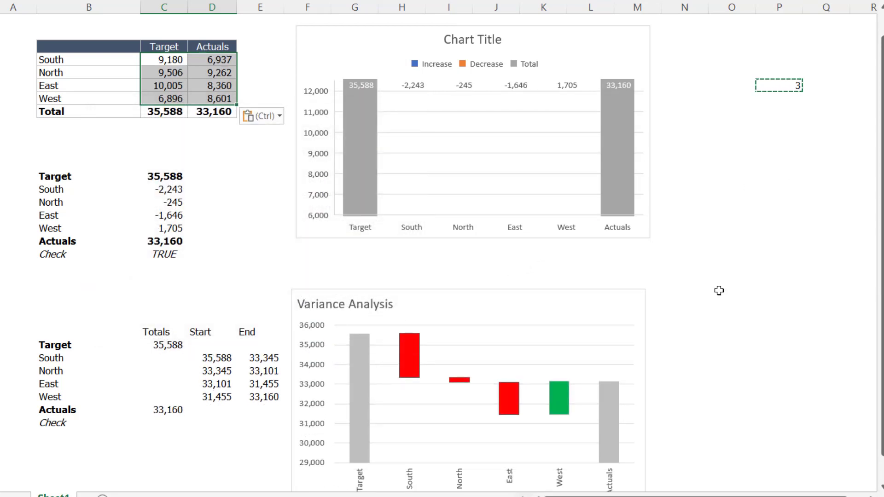
- Set the maximum bound of the waterfall chart's vertical axis to 36000
{"action": "left_click", "coordinate": [385, 53]}
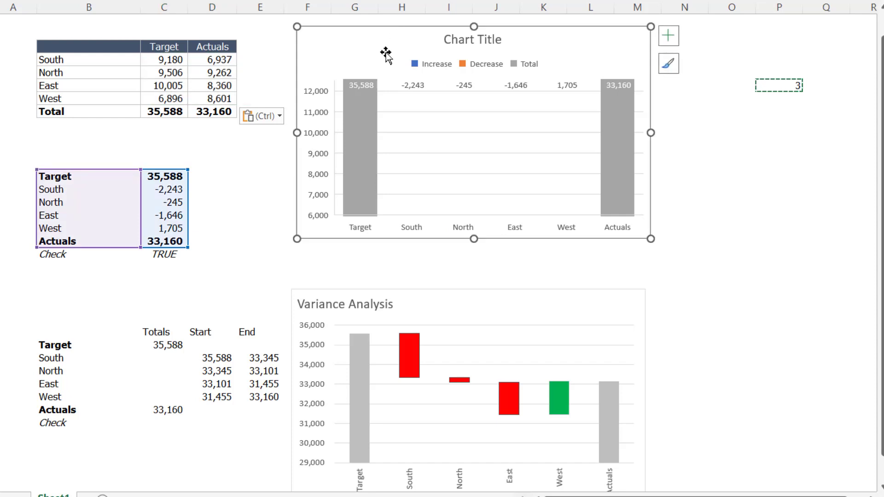
{"action": "left_click", "coordinate": [316, 137]}
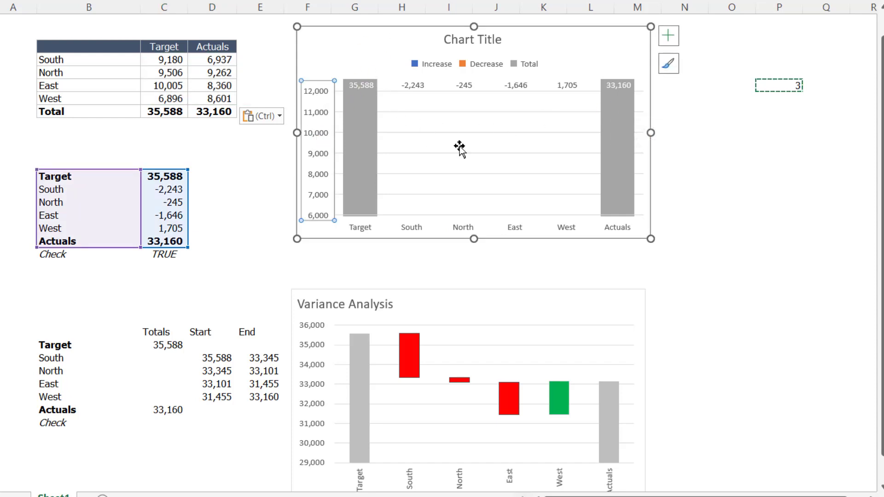
{"action": "right_click", "coordinate": [322, 92]}
{"action": "left_click", "coordinate": [401, 281]}
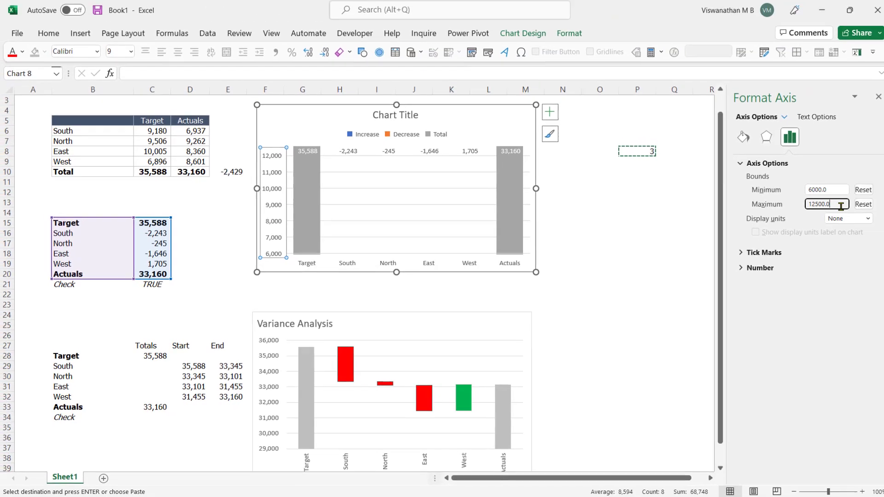
{"action": "left_click_drag", "start_coordinate": [837, 206], "coordinate": [773, 208]}
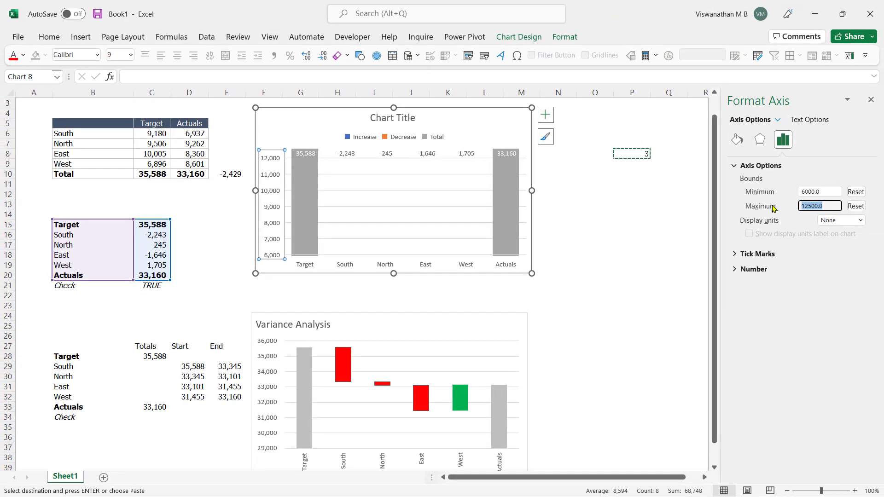
{"action": "type", "text": "36000"}
{"action": "left_click", "coordinate": [270, 360]}
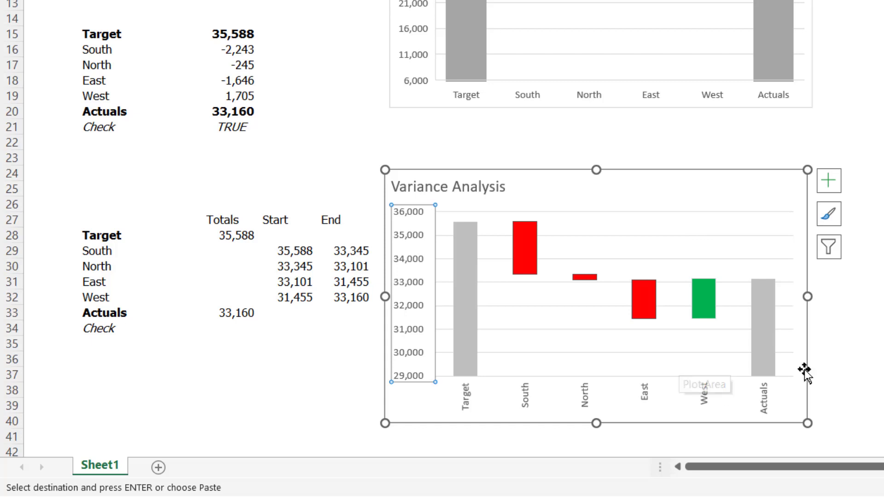
{"action": "left_click", "coordinate": [872, 351]}
{"action": "scroll", "coordinate": [878, 336], "scroll_direction": "up", "scroll_amount": 2}
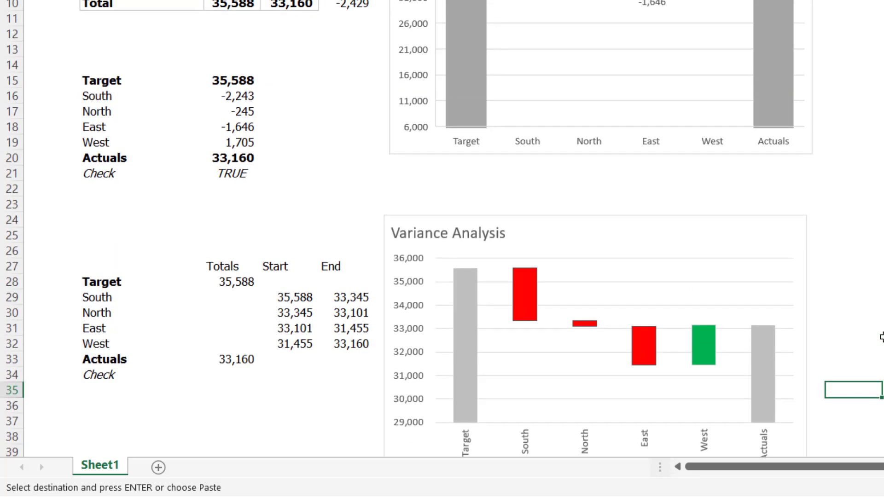
{"action": "left_click", "coordinate": [538, 28]}
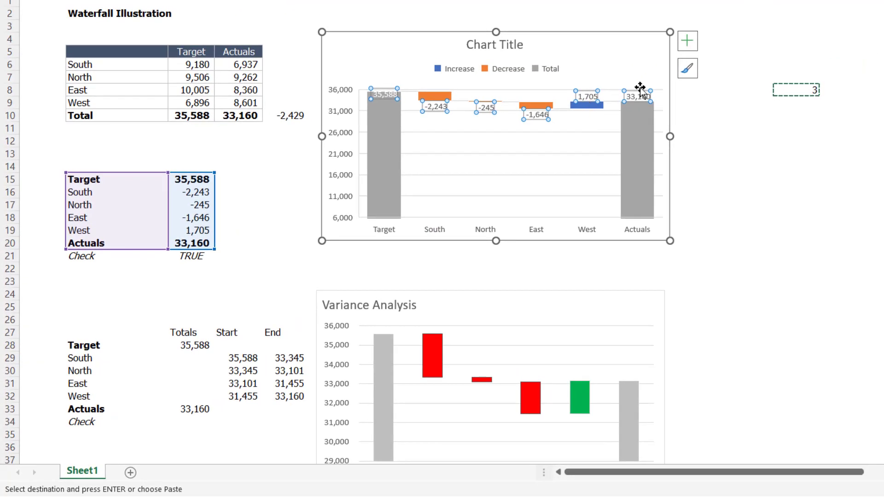
- Add data labels to the Totals columns for Target and Actuals in the Variance Analysis chart
{"action": "left_click", "coordinate": [390, 366]}
{"action": "right_click", "coordinate": [391, 365]}
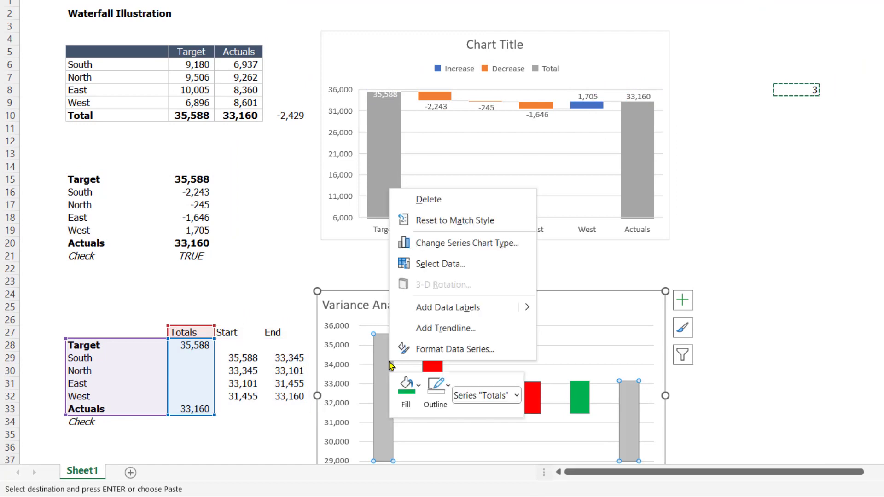
{"action": "left_click", "coordinate": [438, 310]}
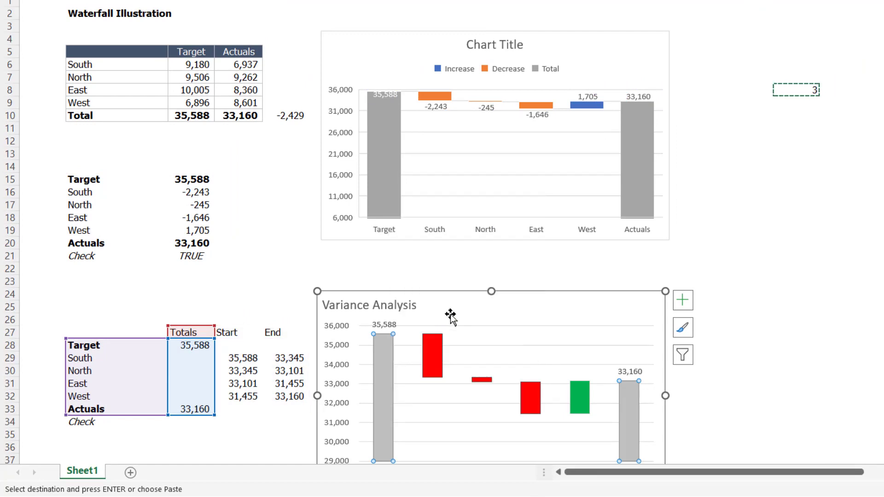
{"action": "left_click", "coordinate": [435, 358]}
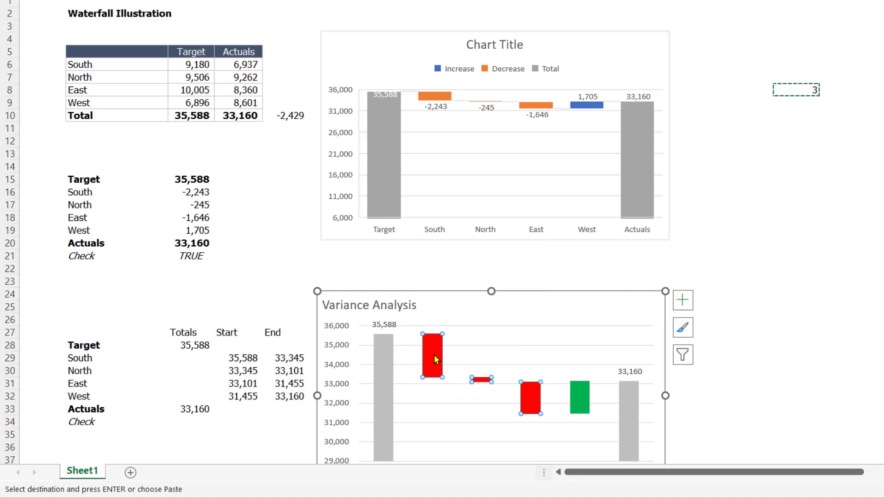
{"action": "scroll", "coordinate": [433, 354], "scroll_direction": "down", "scroll_amount": 1}
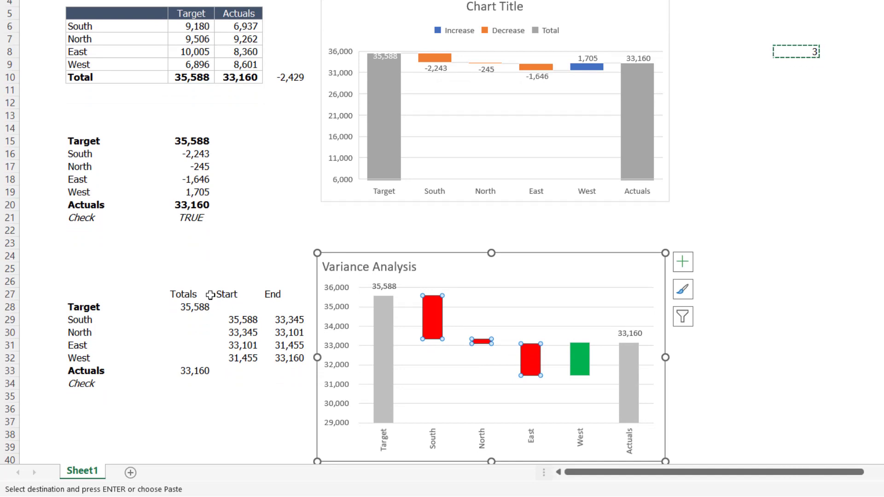
{"action": "scroll", "coordinate": [210, 295], "scroll_direction": "down", "scroll_amount": 1}
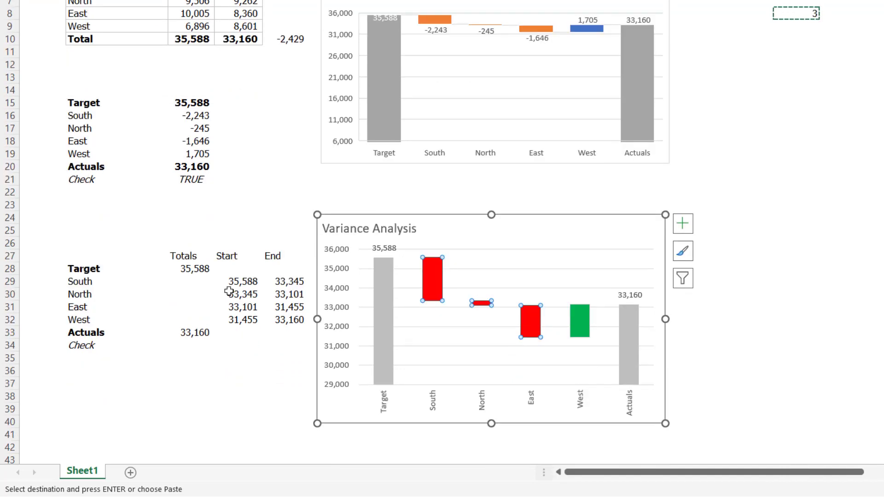
{"action": "left_click", "coordinate": [240, 406]}
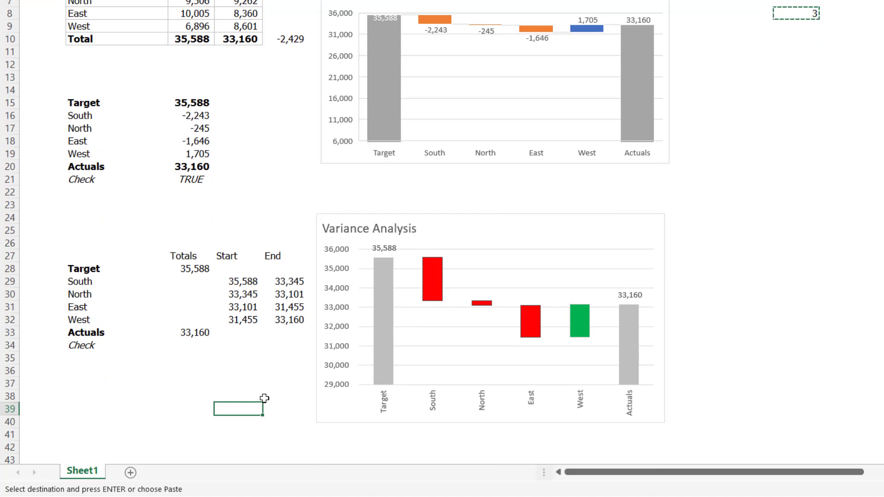